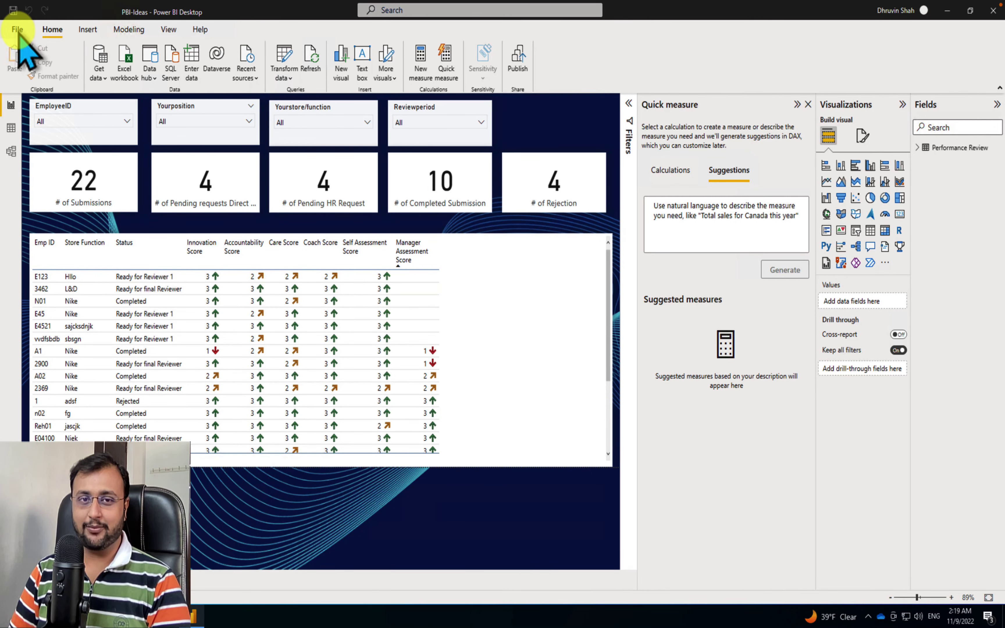
# Step: Confirm 'Quick measure suggestions' is checked under Options > Preview features, then cancel without changes
pyautogui.click(17, 30)
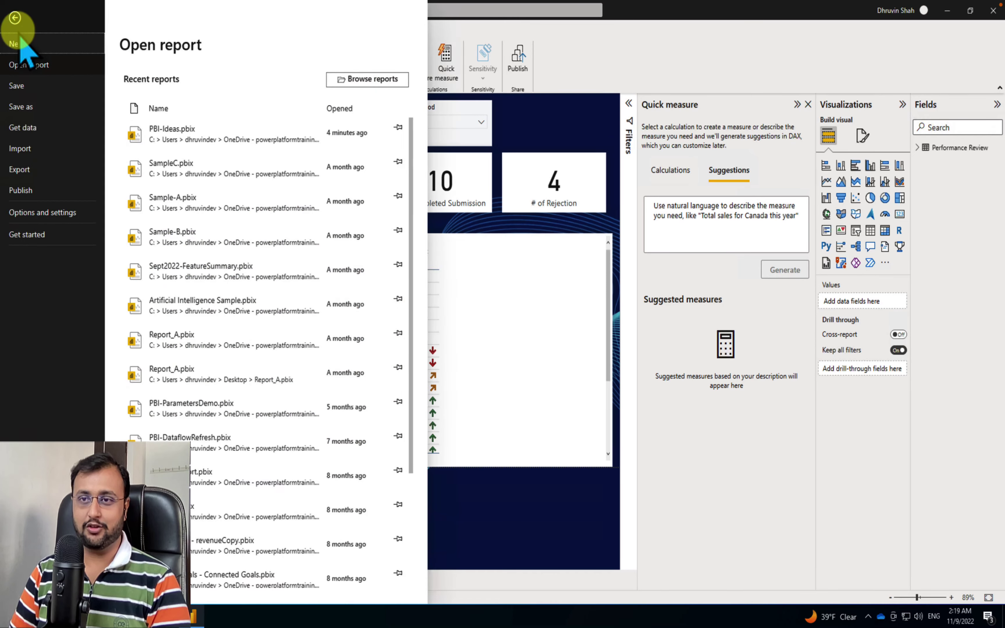
pyautogui.click(32, 213)
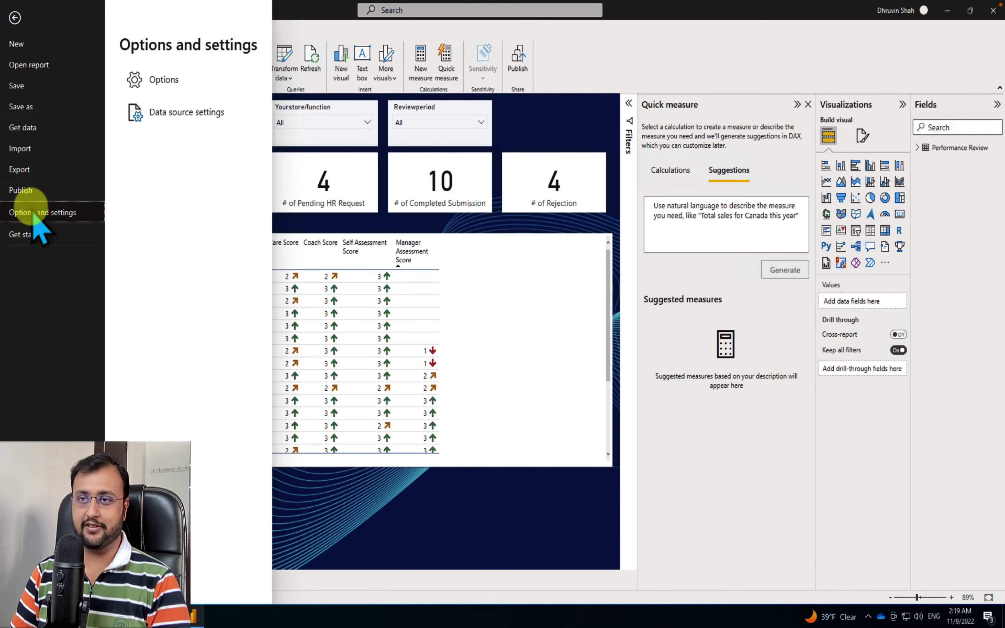
pyautogui.click(159, 82)
pyautogui.click(375, 335)
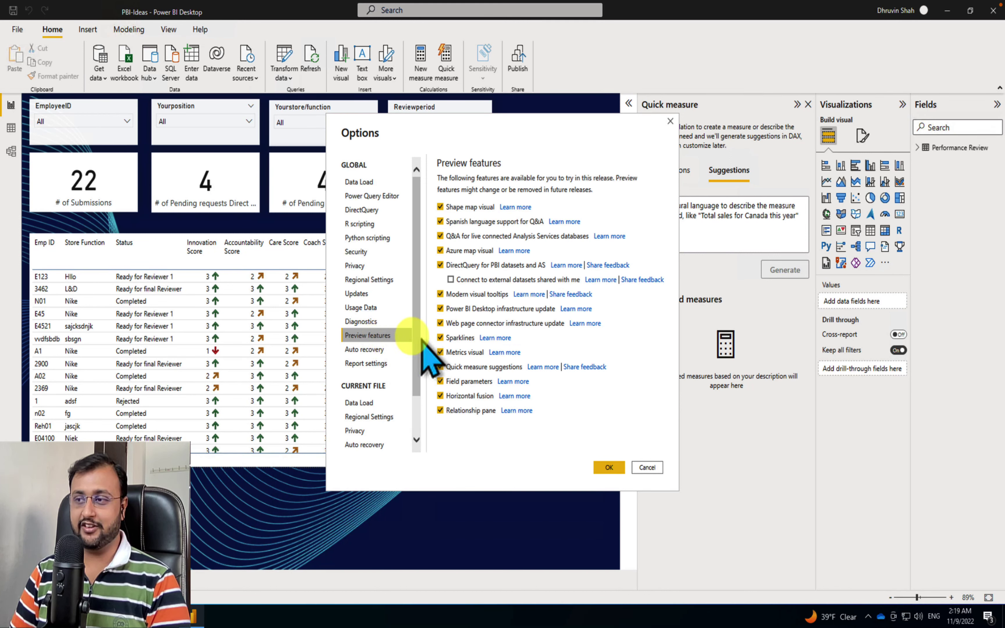
pyautogui.click(477, 368)
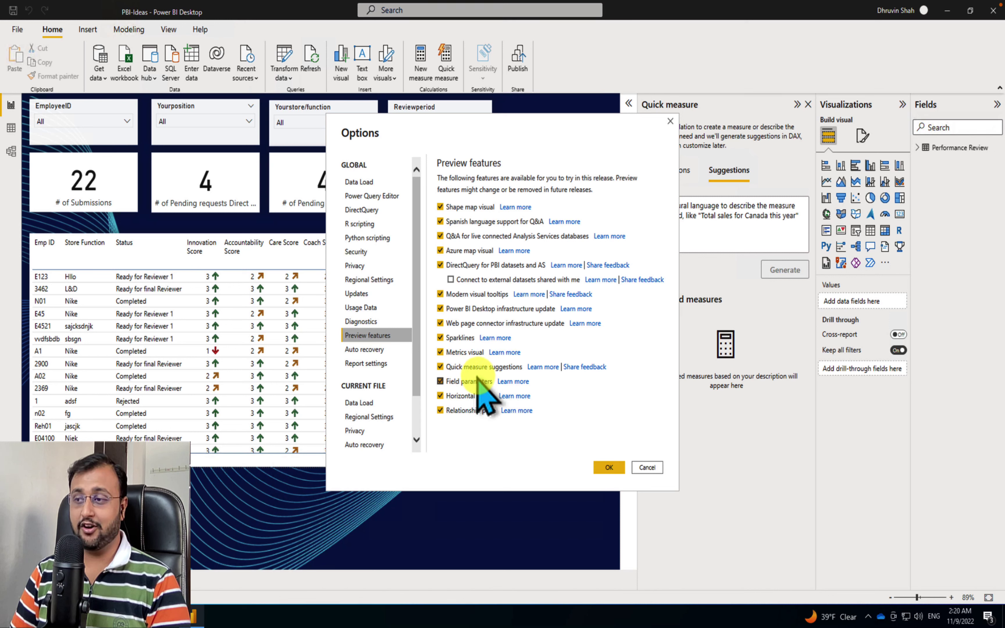
pyautogui.click(646, 467)
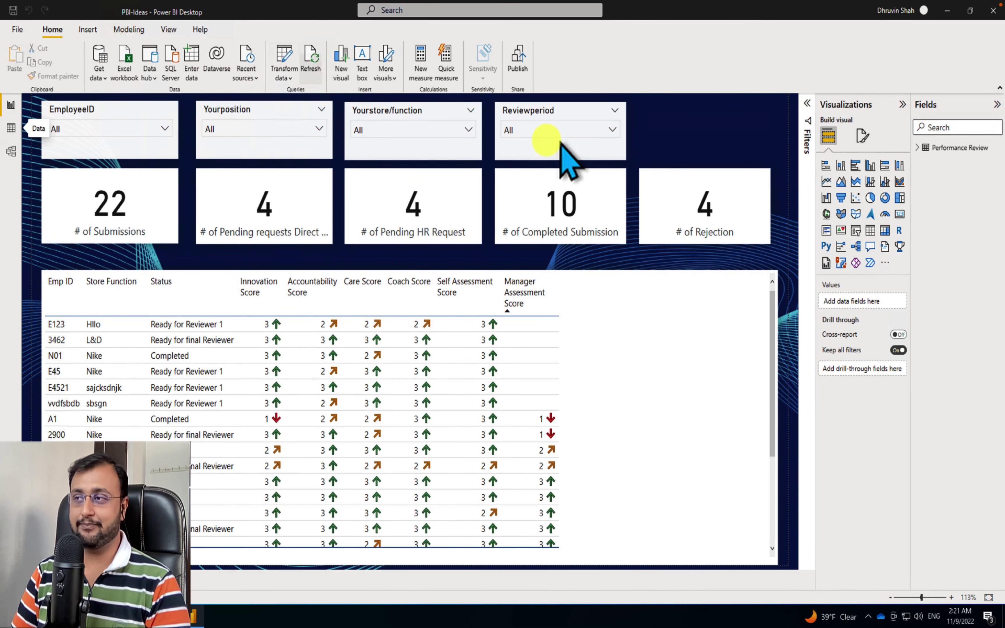
# Step: Clear the selection by clicking an empty area of the report canvas
pyautogui.click(651, 131)
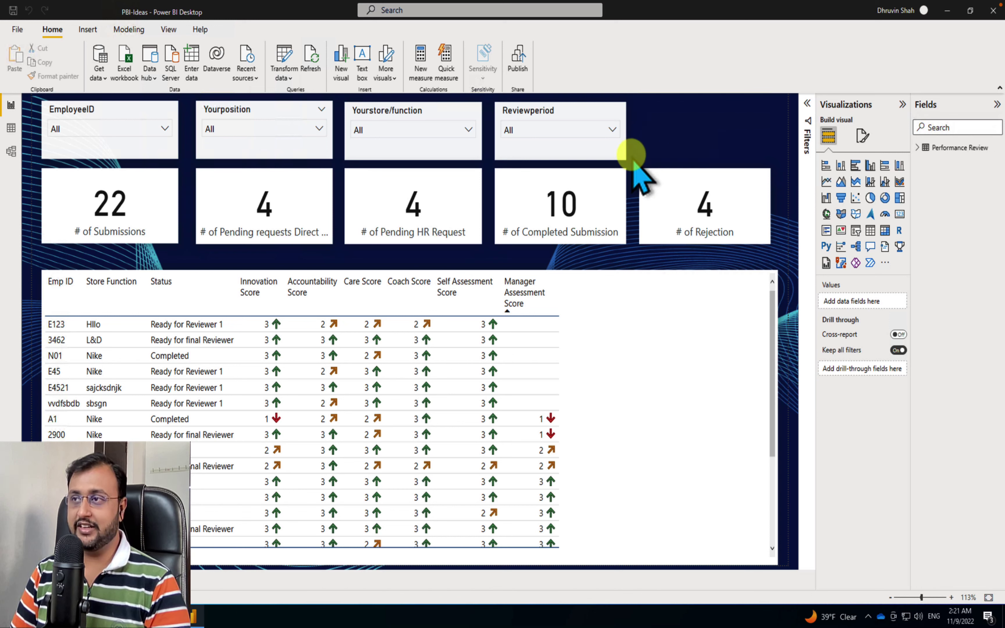
# Step: Open the Quick measure pane on its Suggestions tab with the description box focused
pyautogui.click(453, 79)
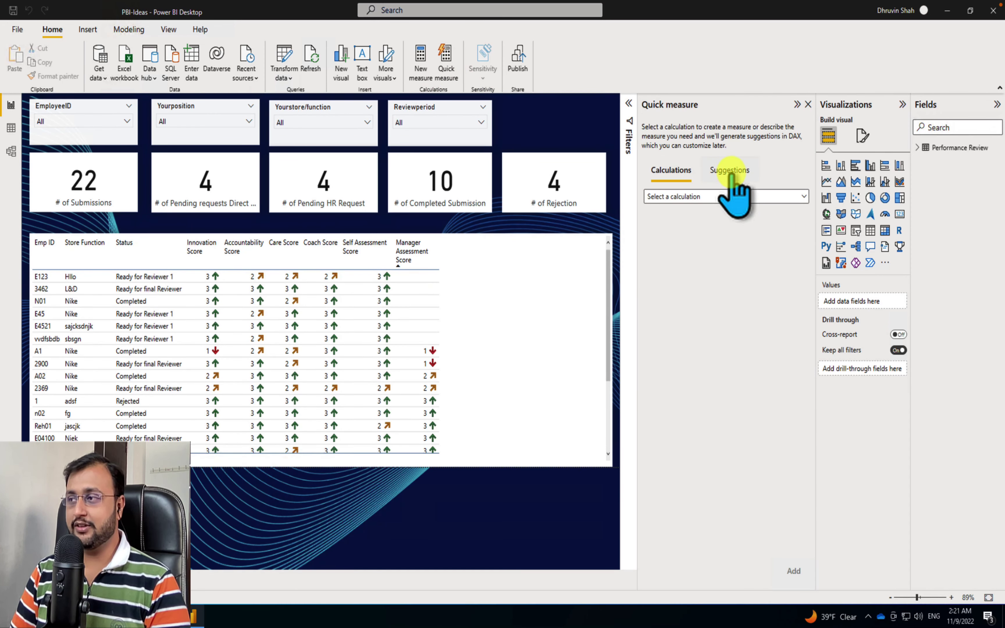
pyautogui.click(730, 171)
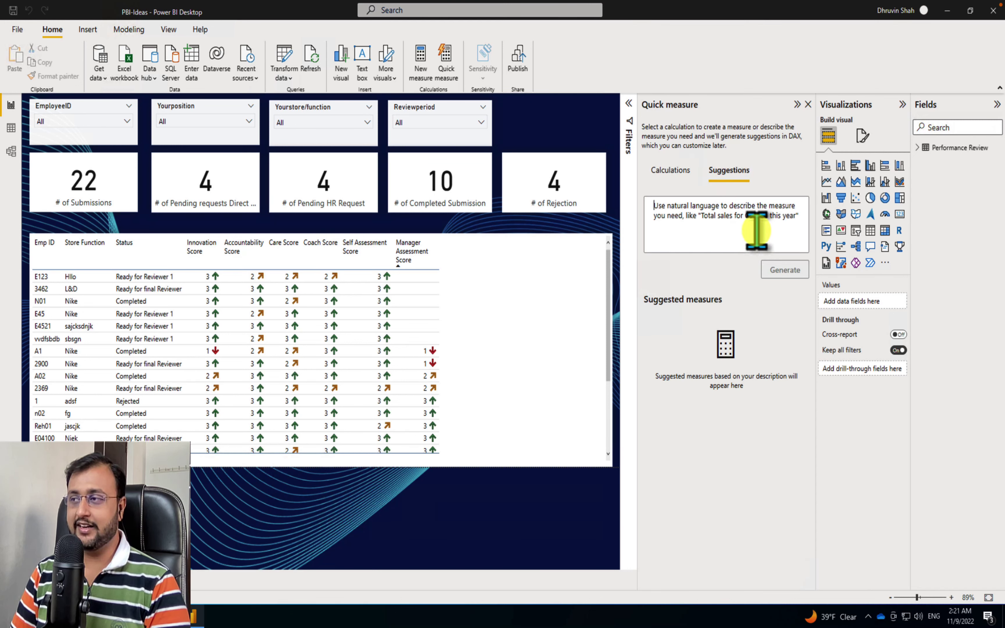
pyautogui.click(677, 249)
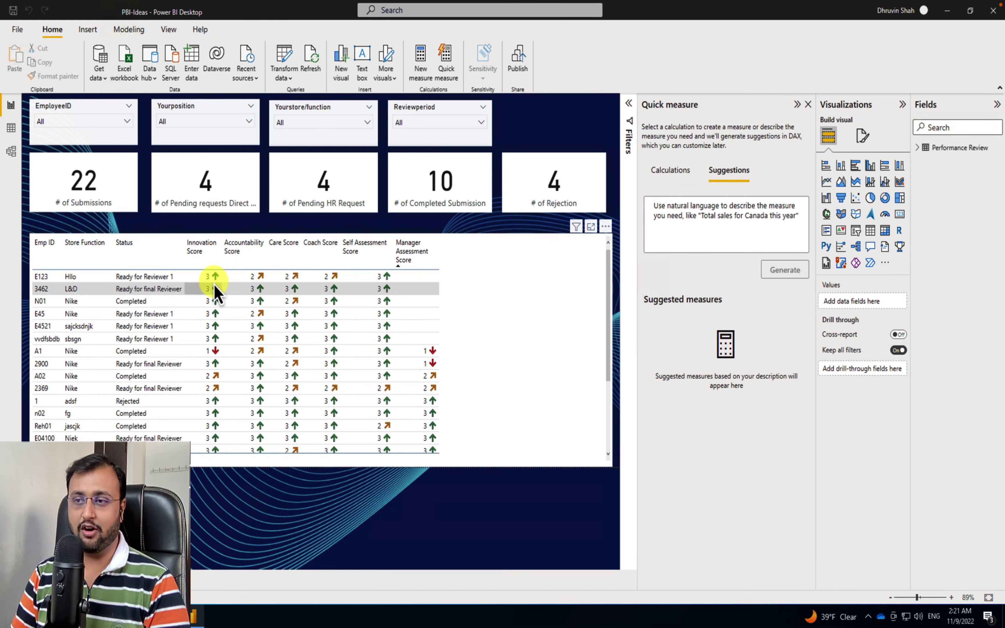
pyautogui.click(713, 220)
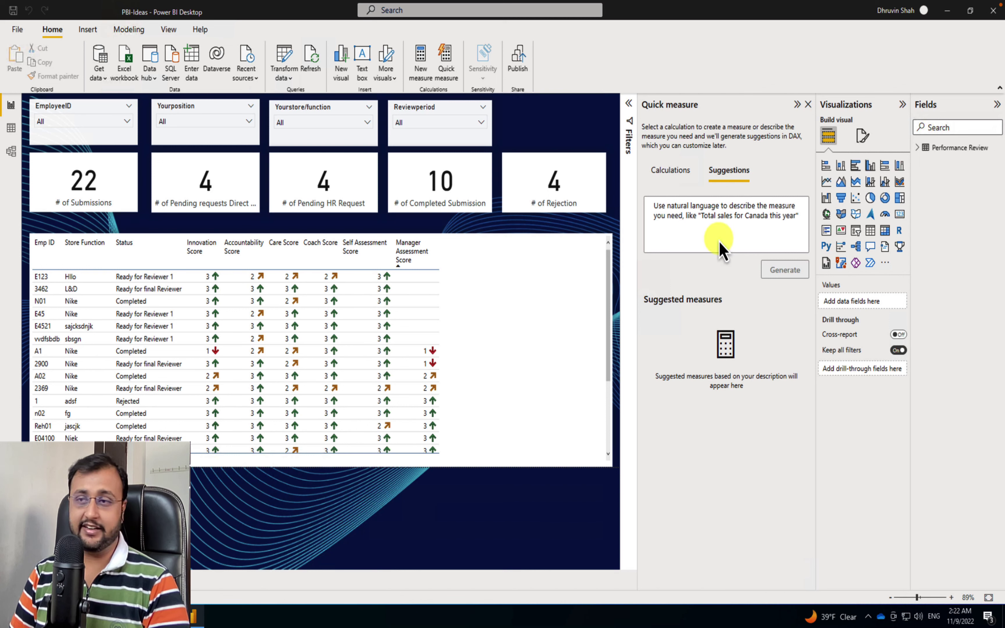
pyautogui.click(708, 216)
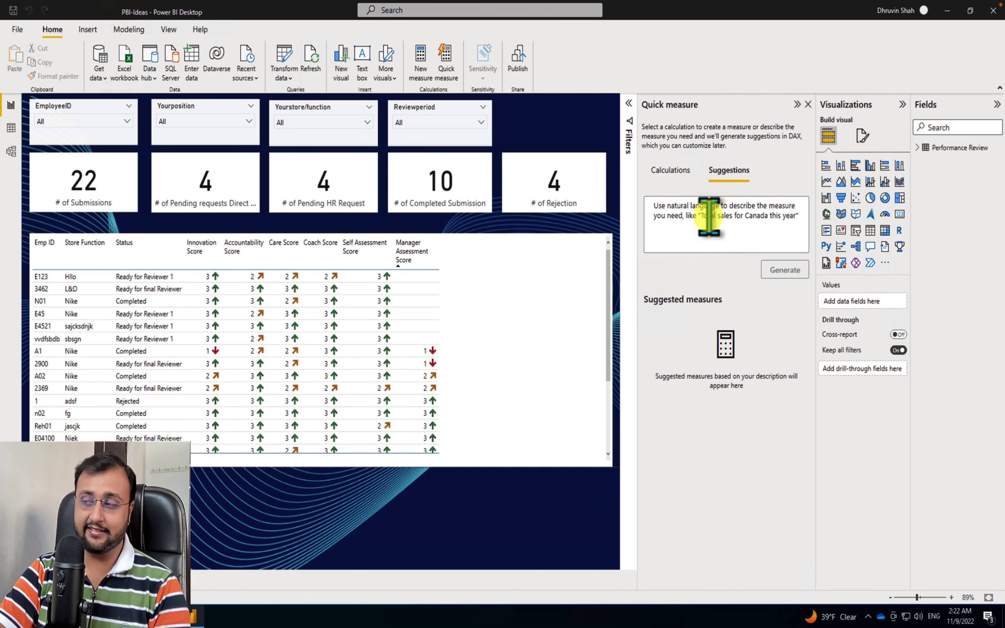
# Step: Describe 'innovation rating + accountability rating + care rating' using autocomplete and generate suggestions
pyautogui.write('inn')
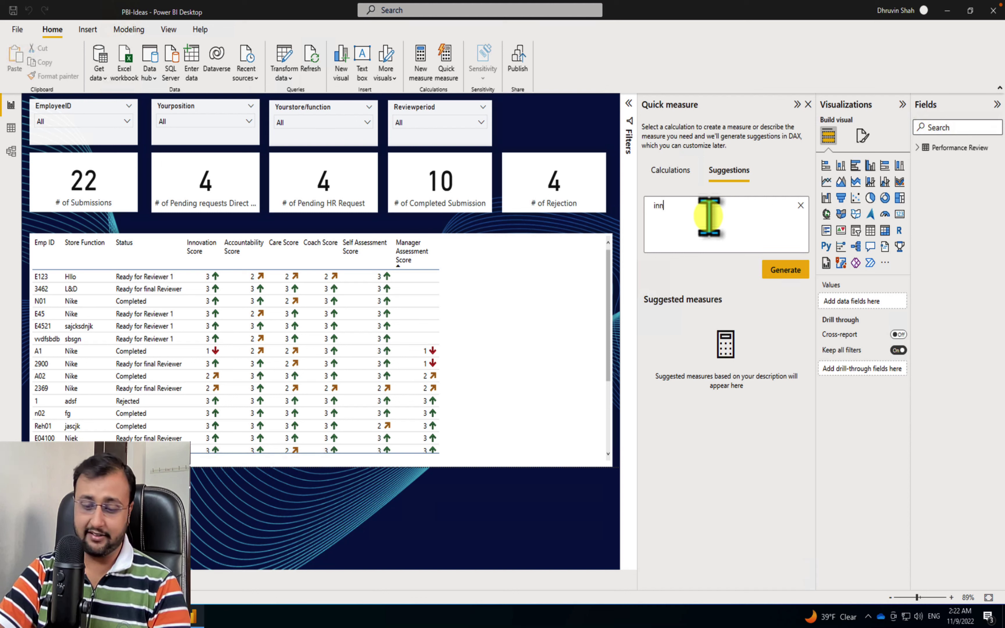
pyautogui.write('ov')
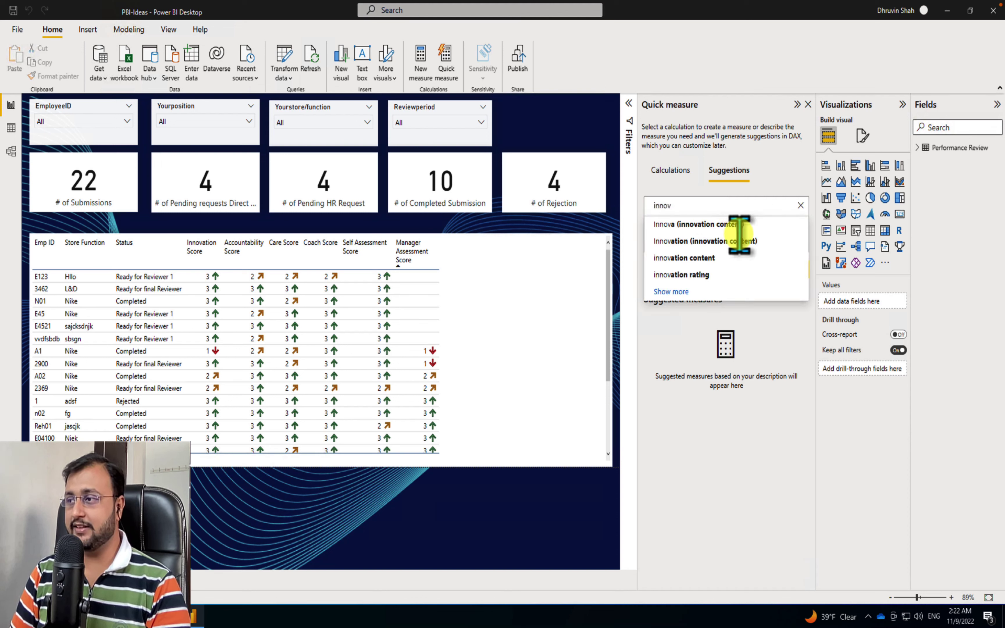
pyautogui.click(717, 275)
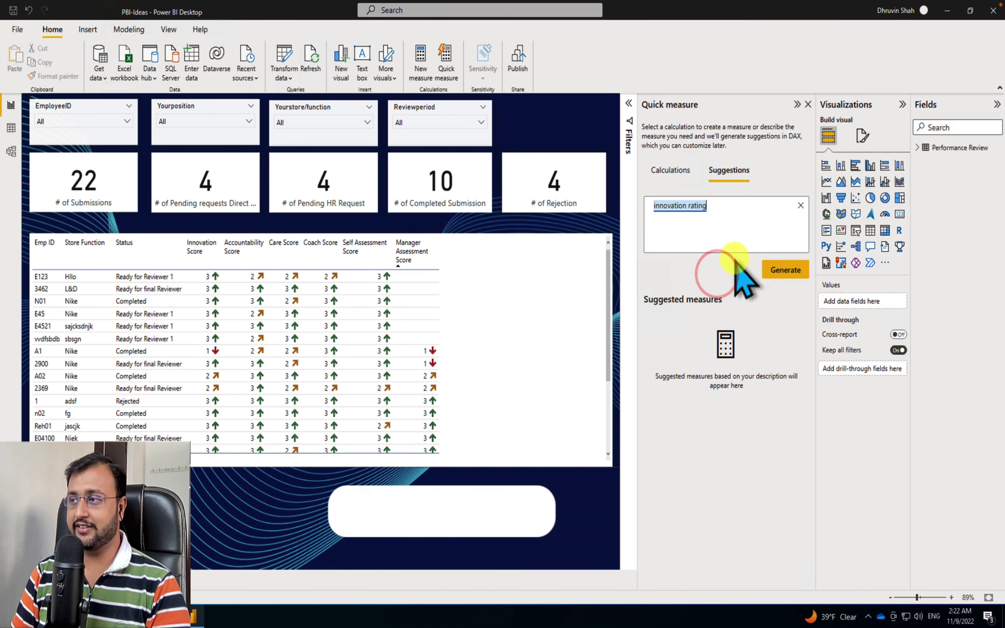
pyautogui.write('+')
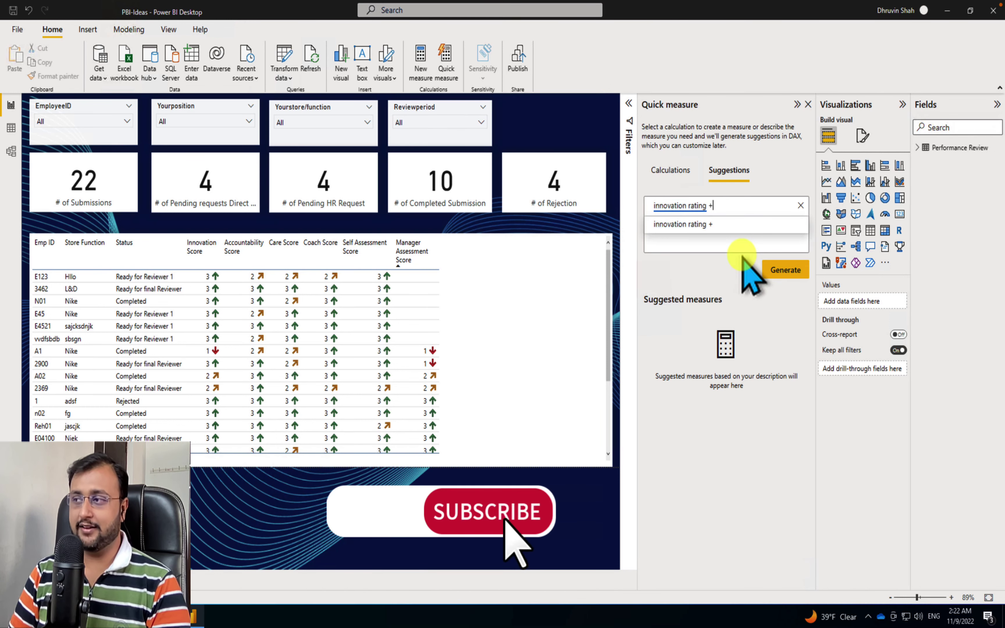
pyautogui.write('ac')
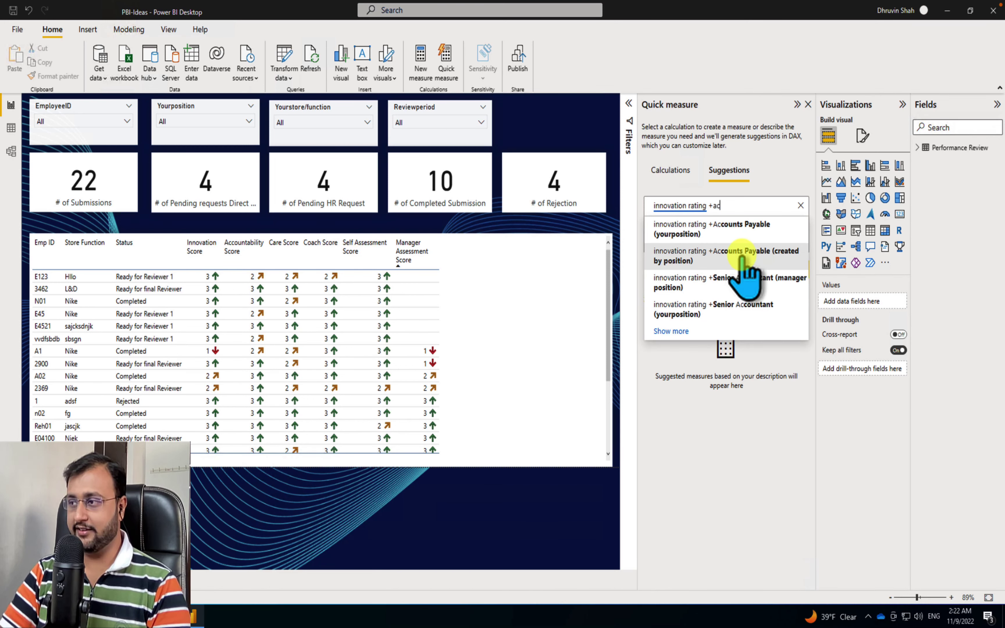
pyautogui.write('c')
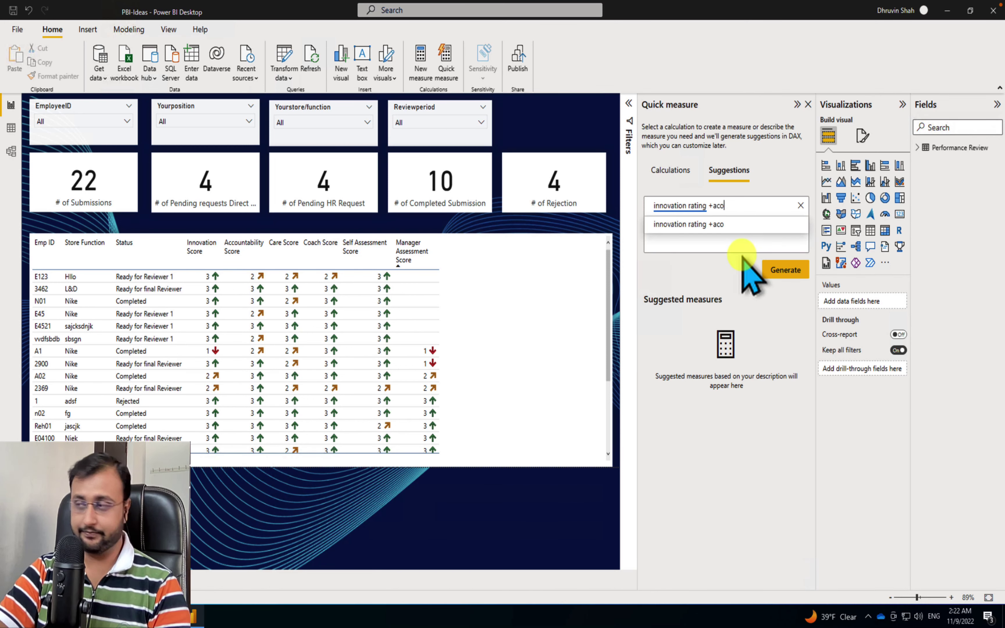
pyautogui.click(780, 244)
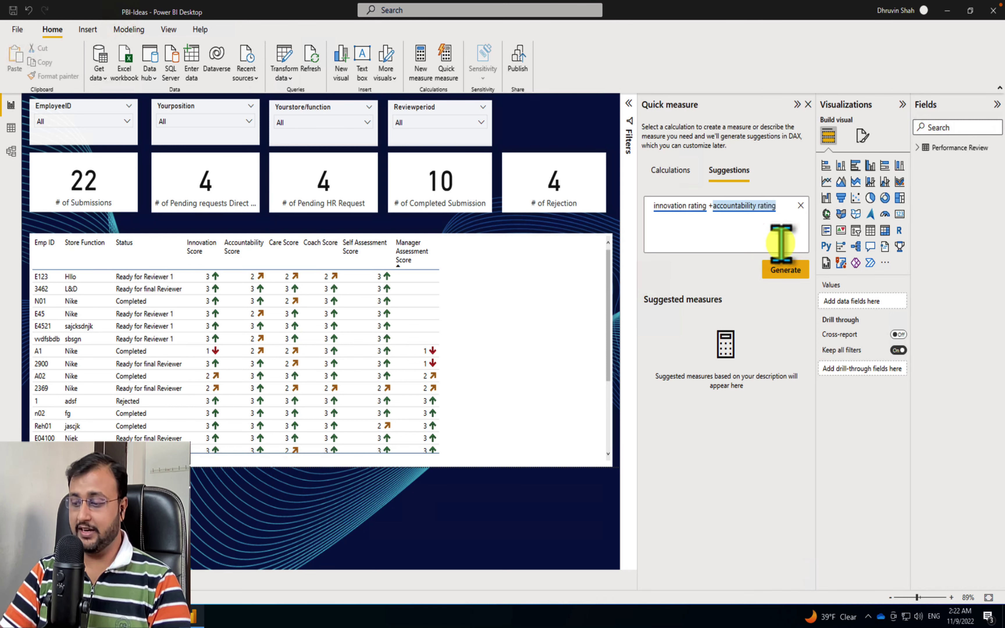
pyautogui.write('+rating')
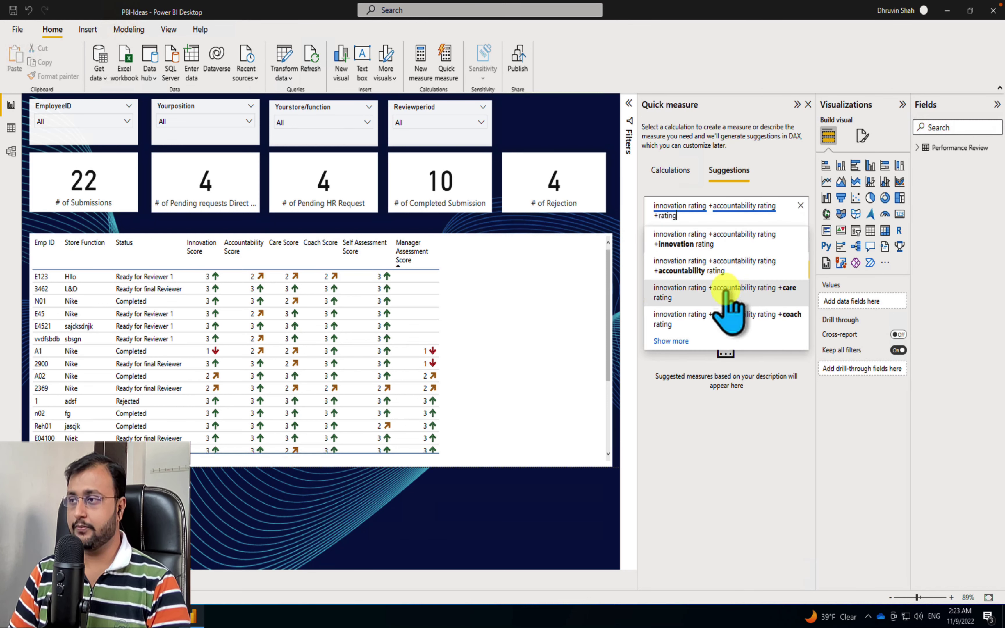
pyautogui.click(749, 293)
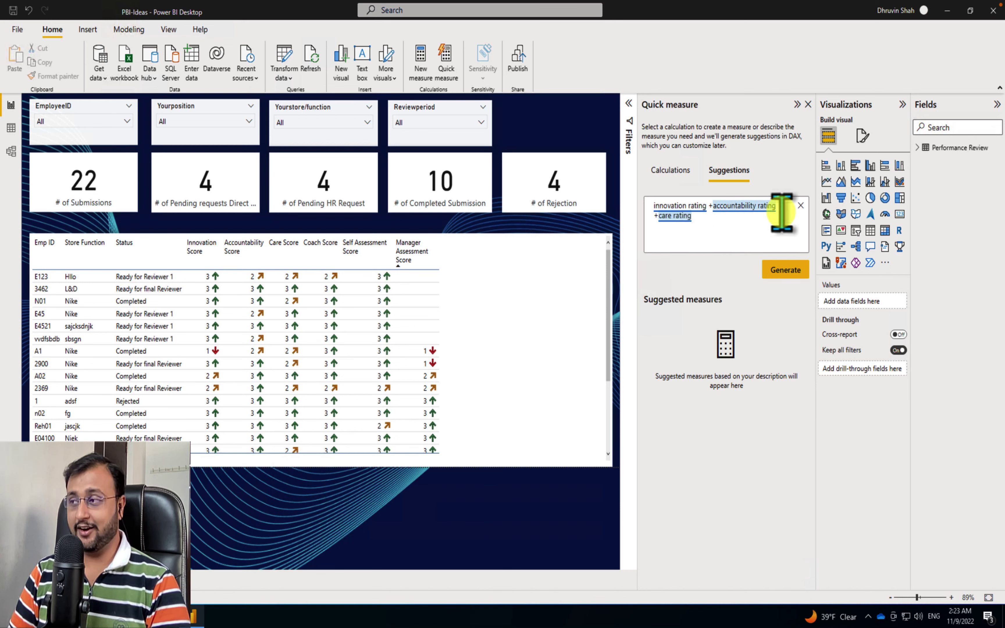
pyautogui.click(774, 268)
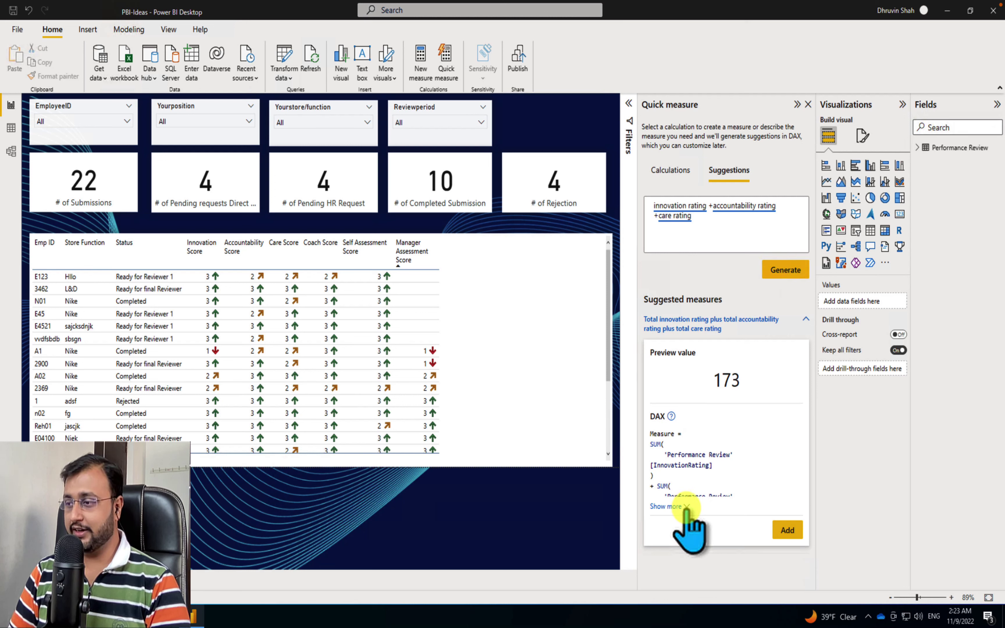
# Step: Review the full DAX of the SUM suggestion previewing 173 and add it as a measure
pyautogui.click(677, 506)
pyautogui.scroll(-1, 711, 434)
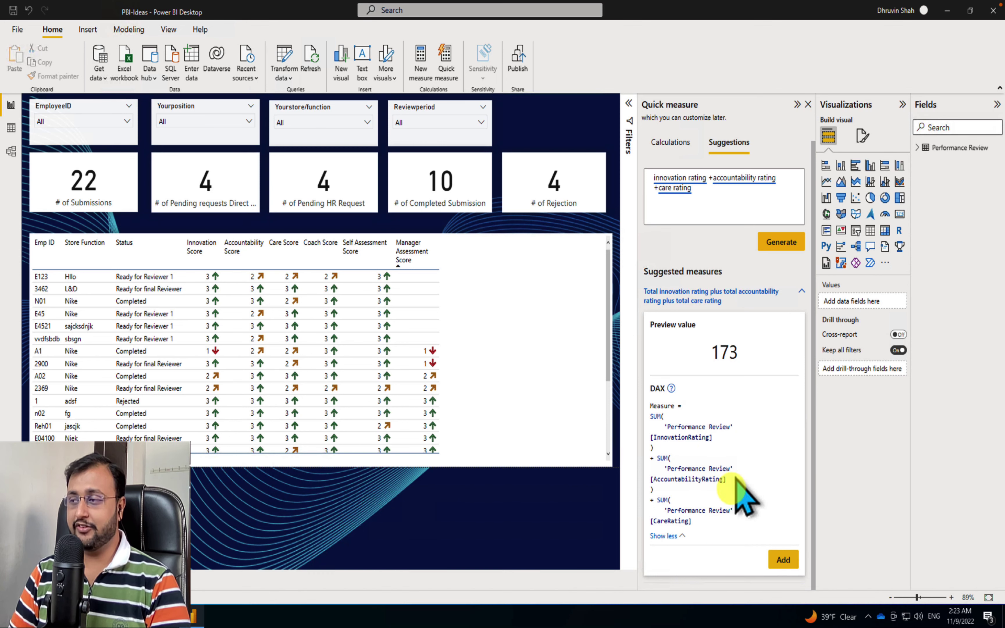
pyautogui.click(780, 559)
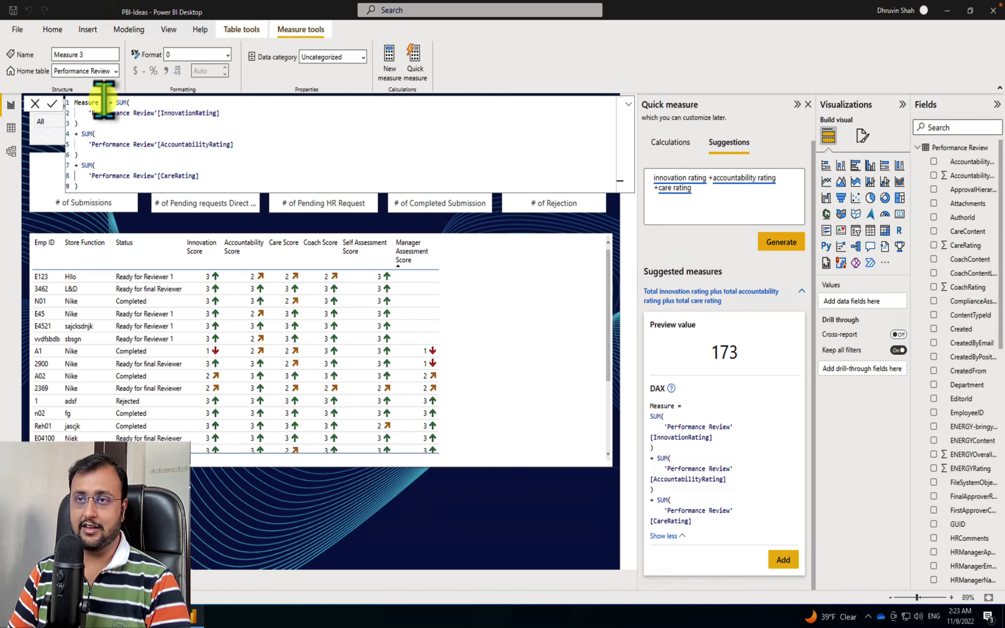
# Step: Replace the default measure name with 'Total Sum' in the formula bar and commit it
pyautogui.moveTo(101, 102); pyautogui.dragTo(68, 102)
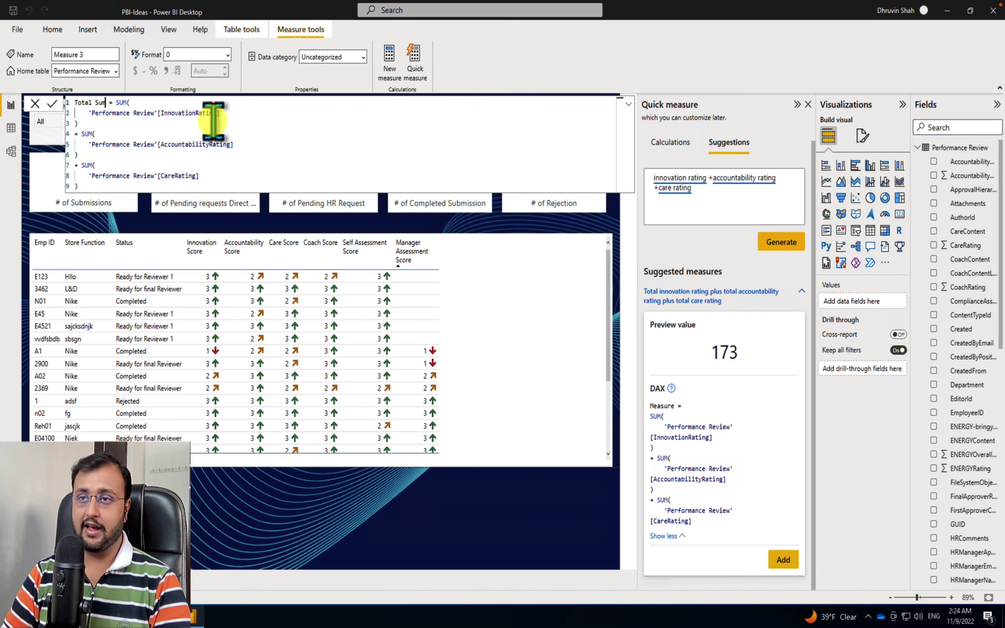
pyautogui.write('Total Sum')
pyautogui.click(50, 103)
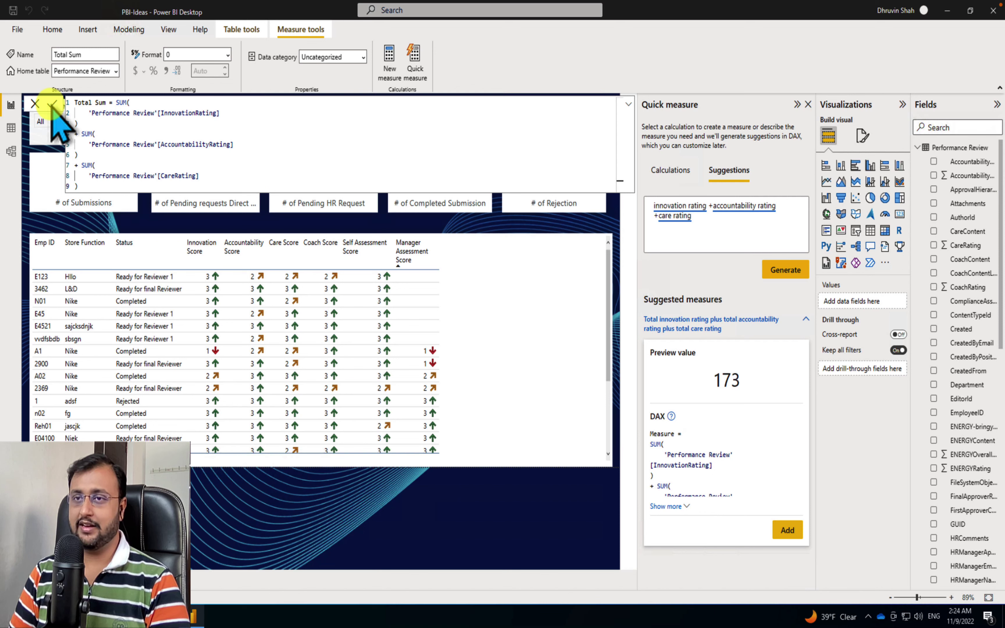
pyautogui.click(799, 209)
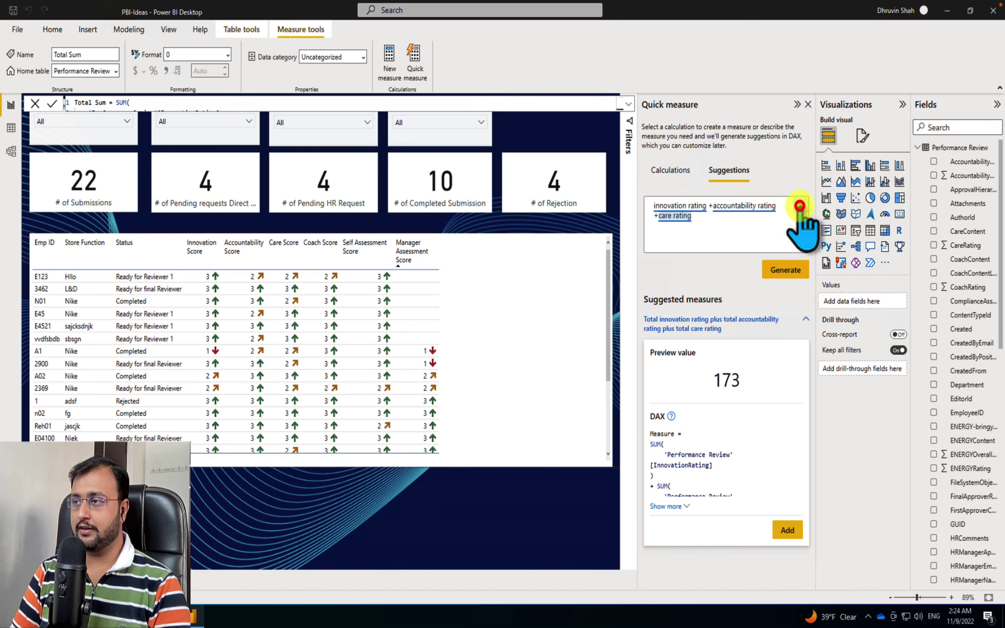
# Step: Paste a description counting completed-status records into the cleared prompt and generate suggestions
pyautogui.click(799, 206)
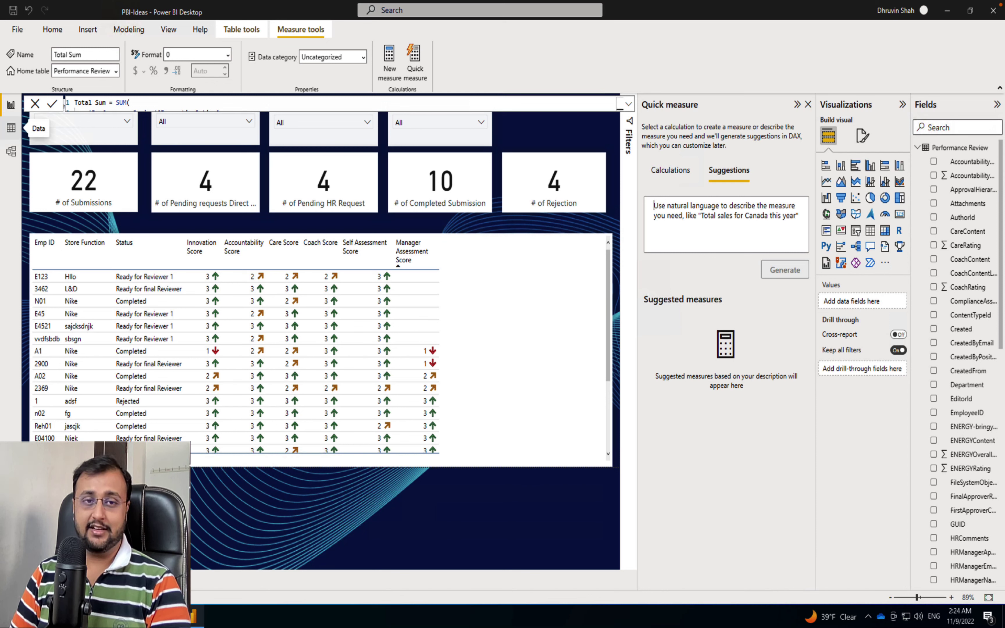
pyautogui.click(675, 212)
pyautogui.write('total recods where status = completed')
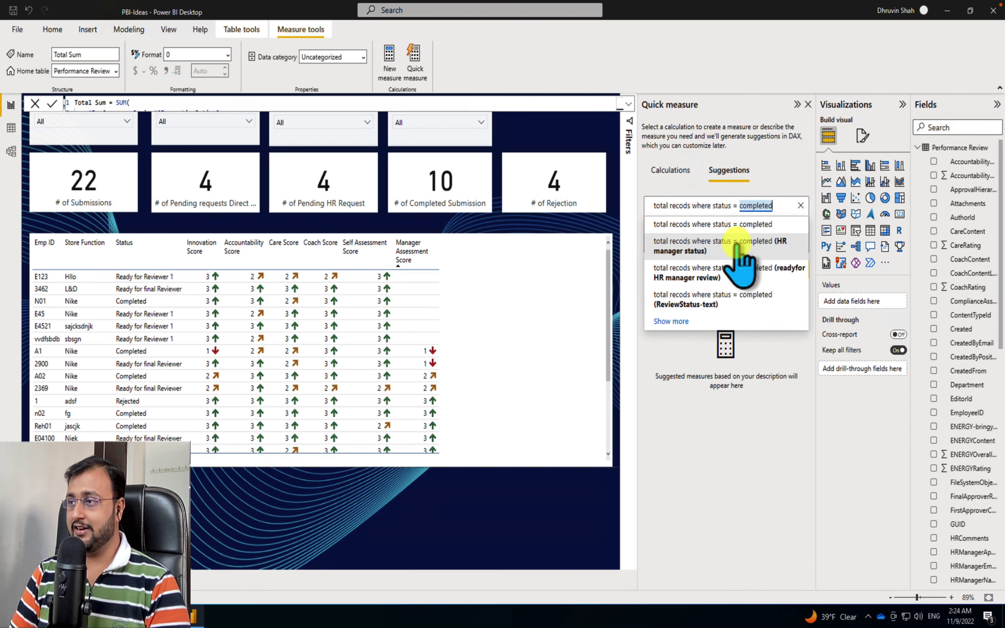
pyautogui.click(784, 220)
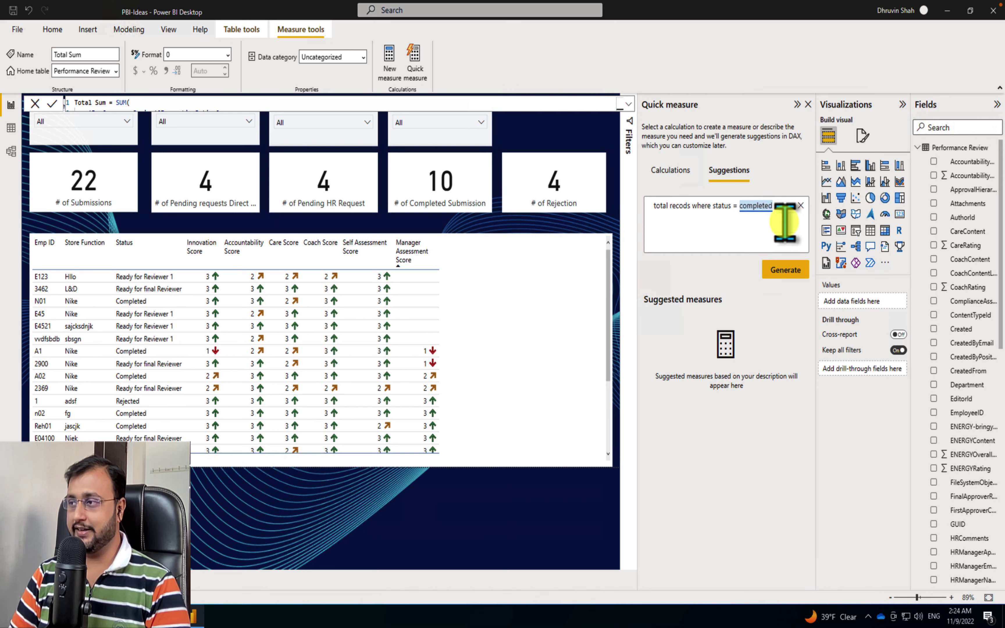
pyautogui.click(793, 270)
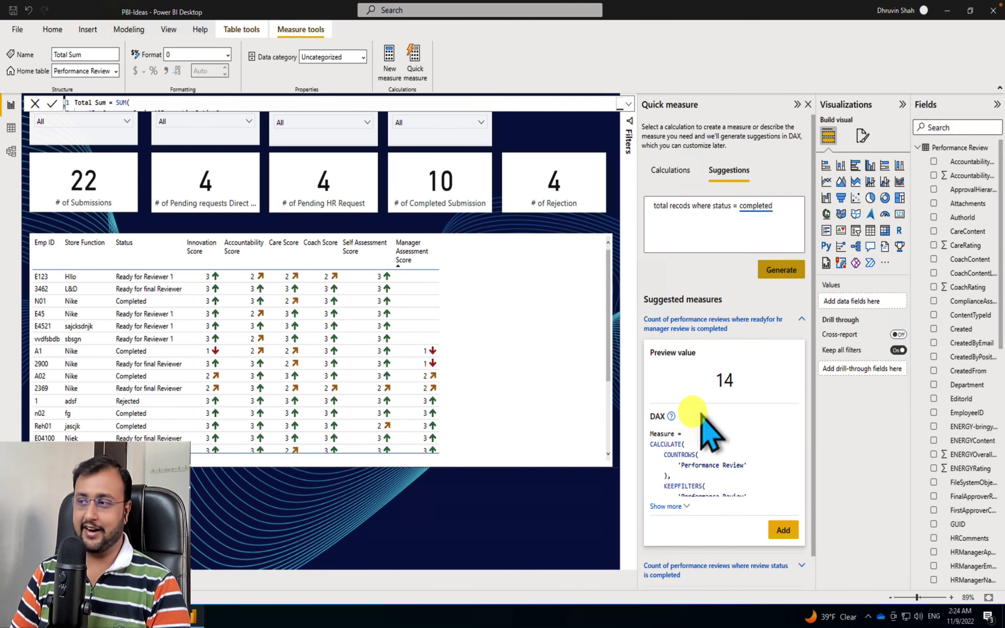
# Step: Add the CALCULATE COUNTROWS suggestion previewing 14 and reveal its full DAX
pyautogui.scroll(-1, 722, 453)
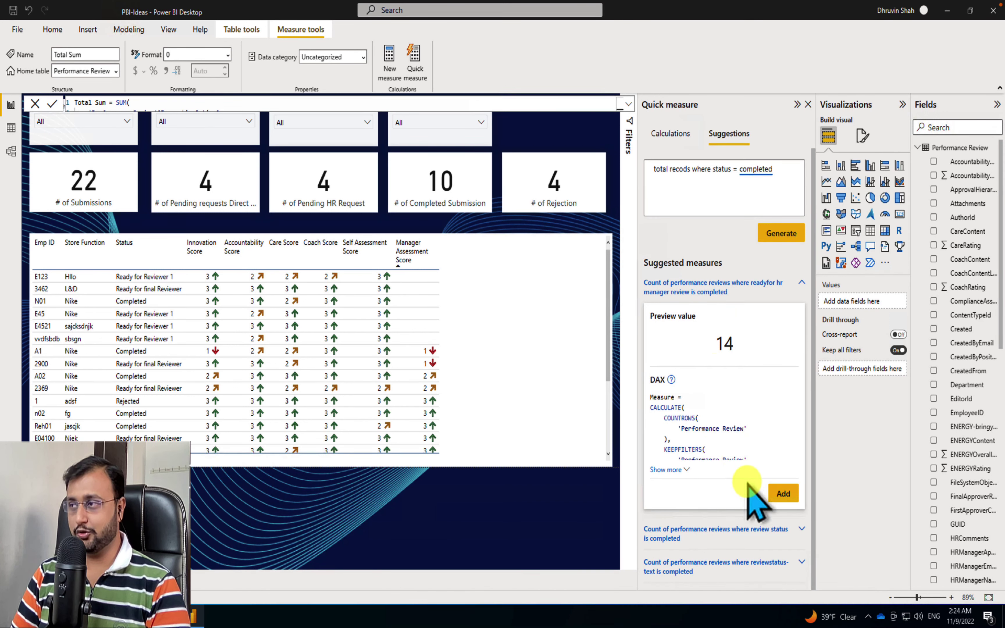
pyautogui.click(786, 498)
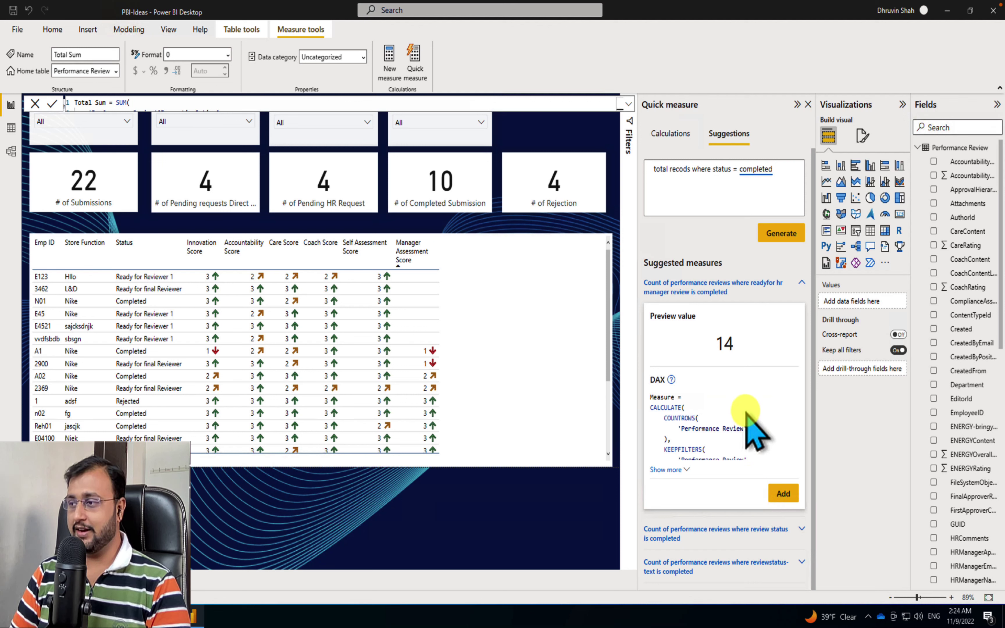
pyautogui.click(687, 464)
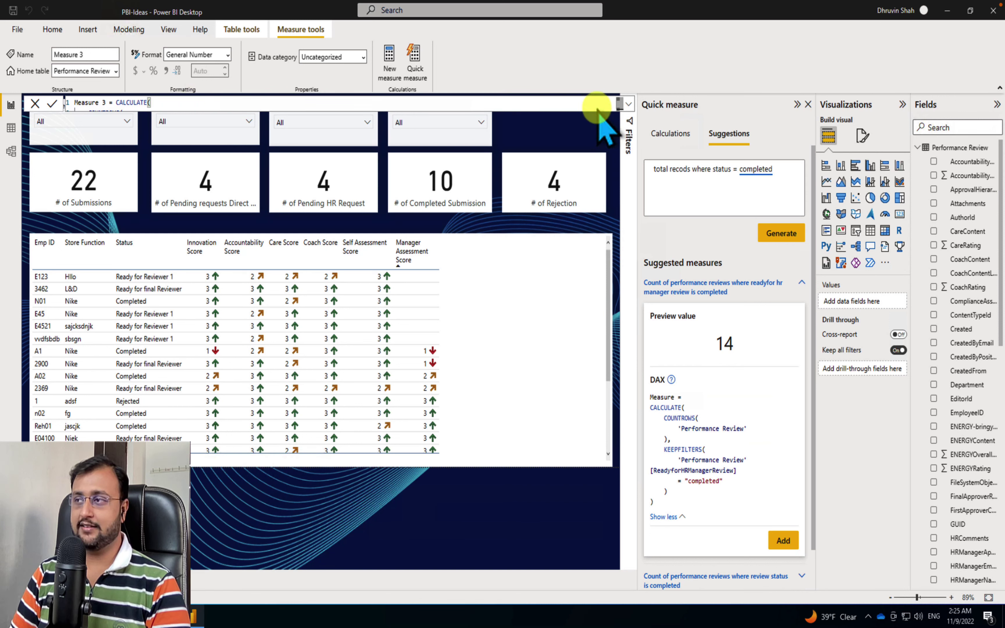
# Step: Expand the formula bar and rename 'Measure 3' to 'Completed Status'
pyautogui.click(627, 104)
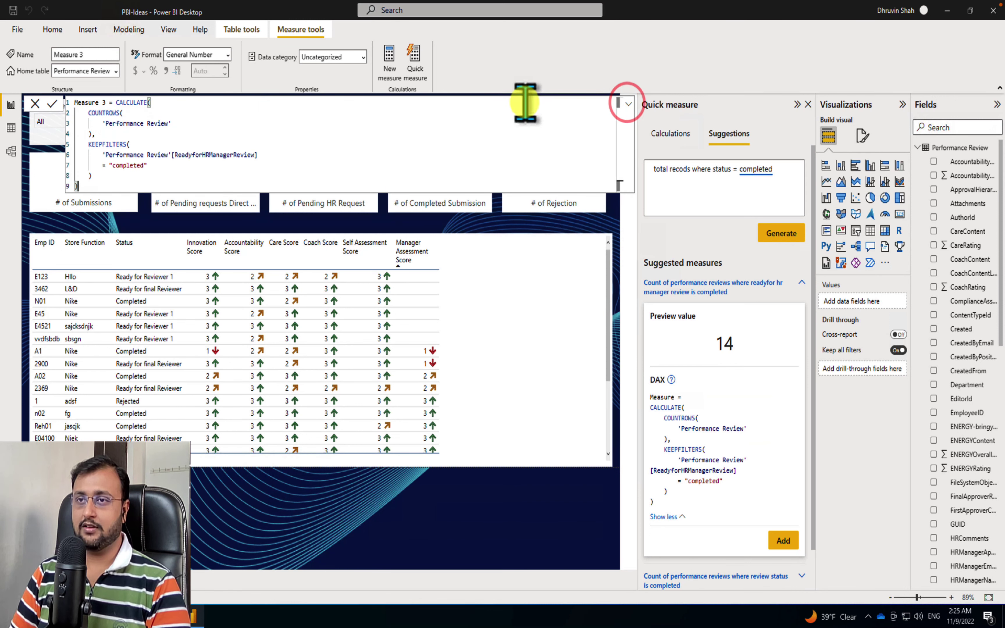
pyautogui.click(104, 103)
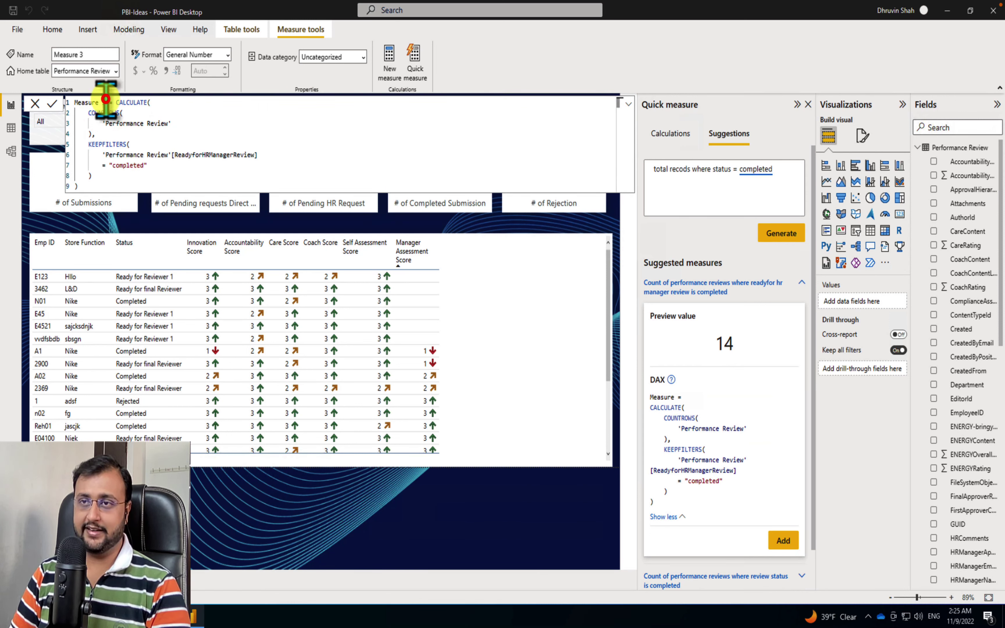
pyautogui.moveTo(104, 104); pyautogui.dragTo(45, 111)
pyautogui.write('Completed Status')
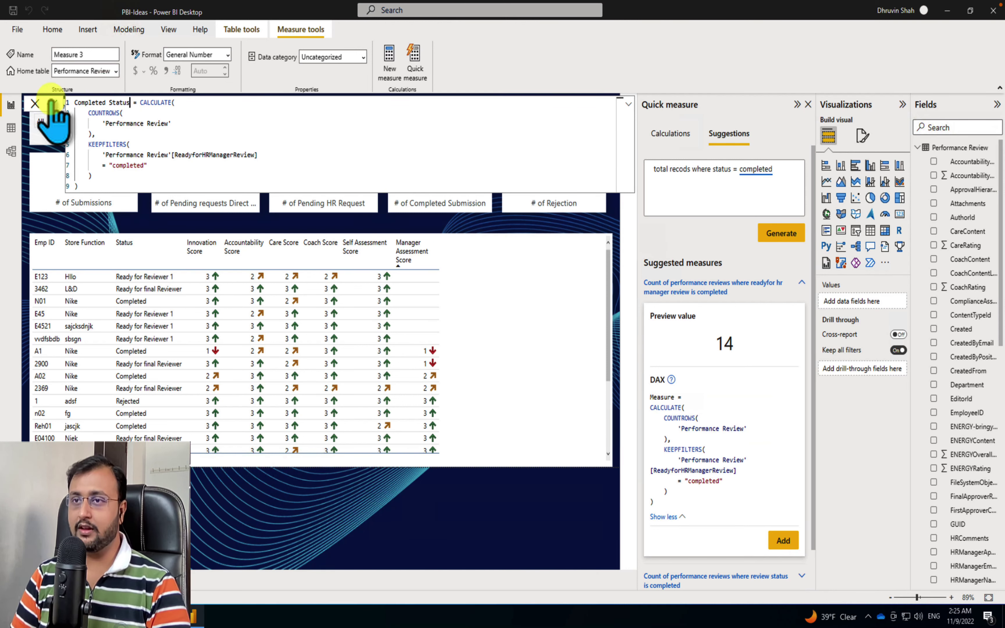
# Step: Capitalise the filter value to "Completed" and commit the measure
pyautogui.click(112, 166)
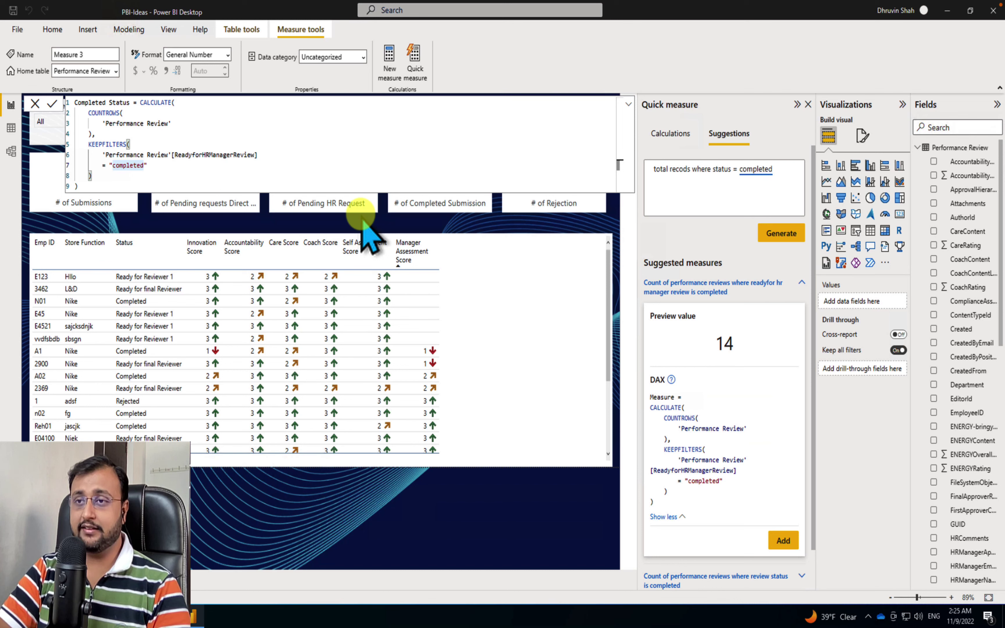
pyautogui.press('Delete')
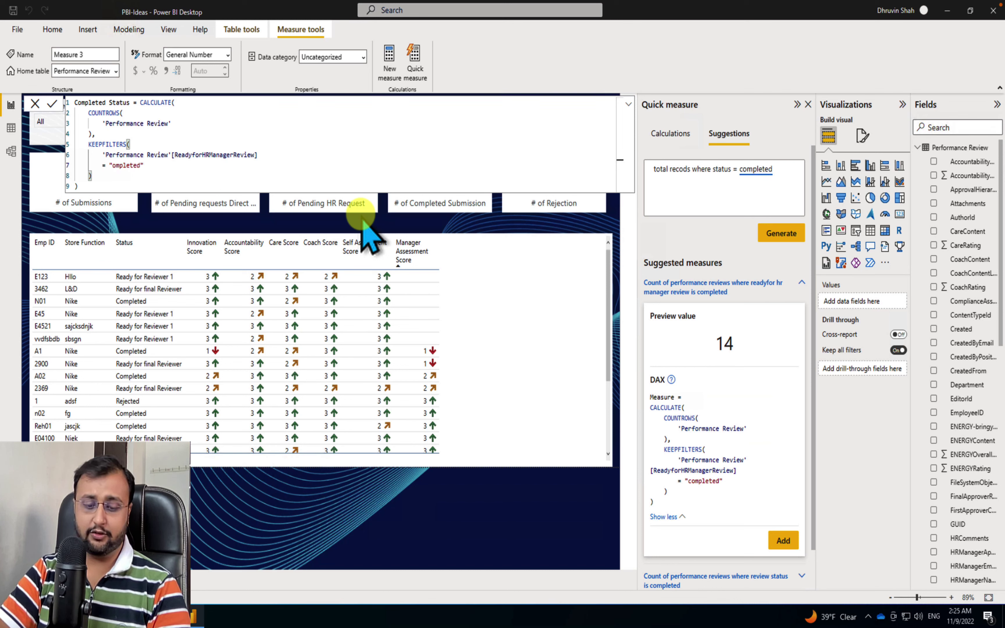
pyautogui.write('C')
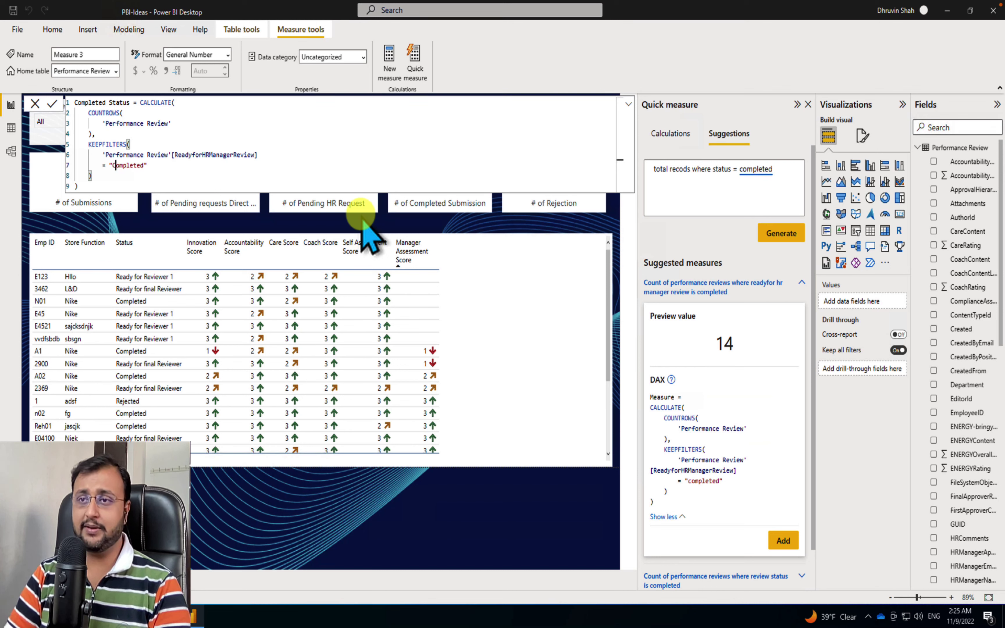
pyautogui.click(51, 106)
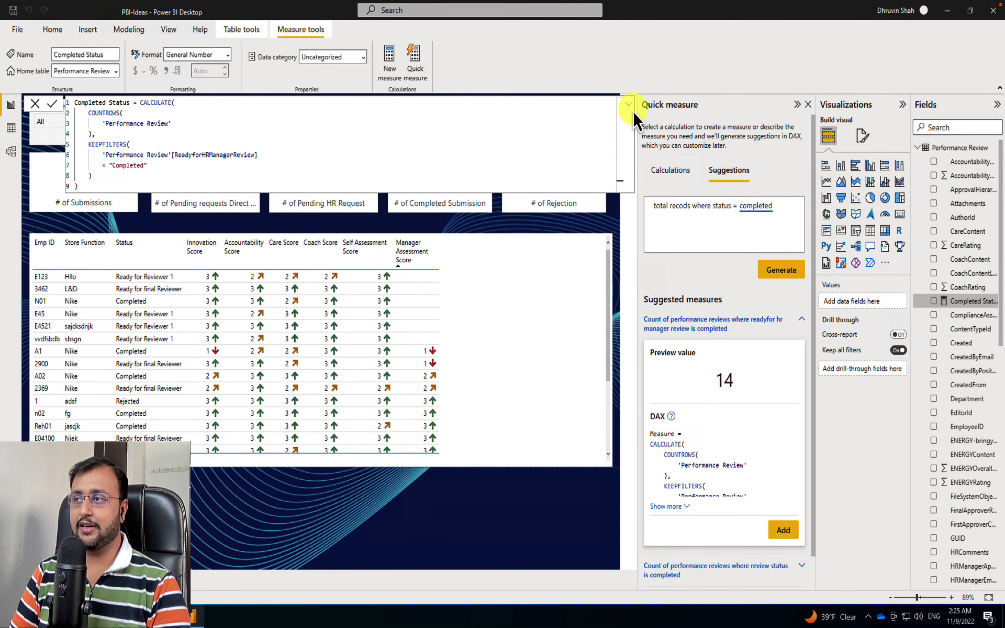
pyautogui.click(762, 209)
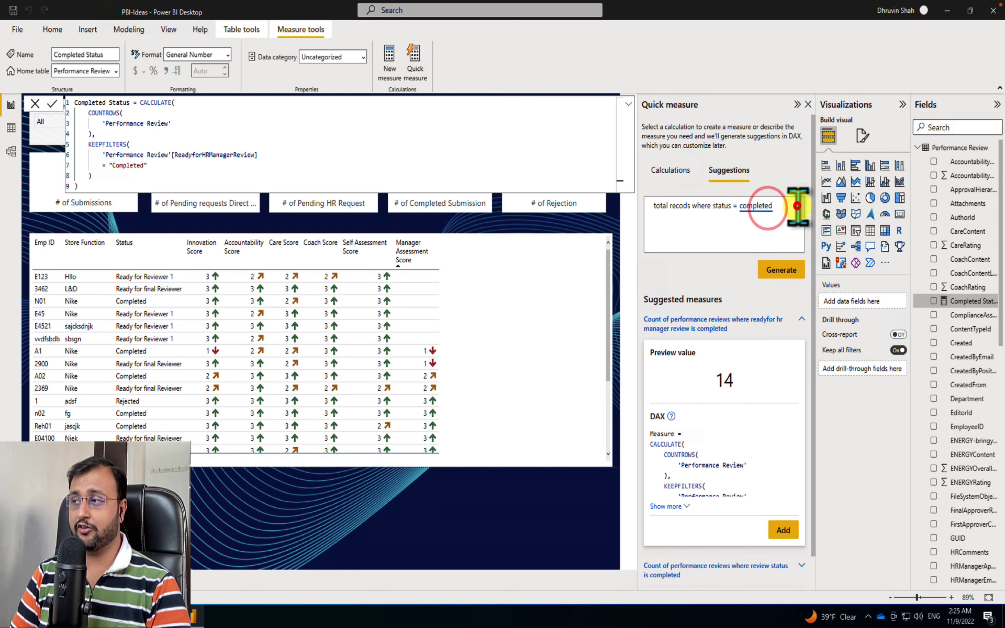
# Step: Replace the prompt with 'aveage of care rating' and generate the AVERAGE suggestion previewing 3
pyautogui.click(797, 206)
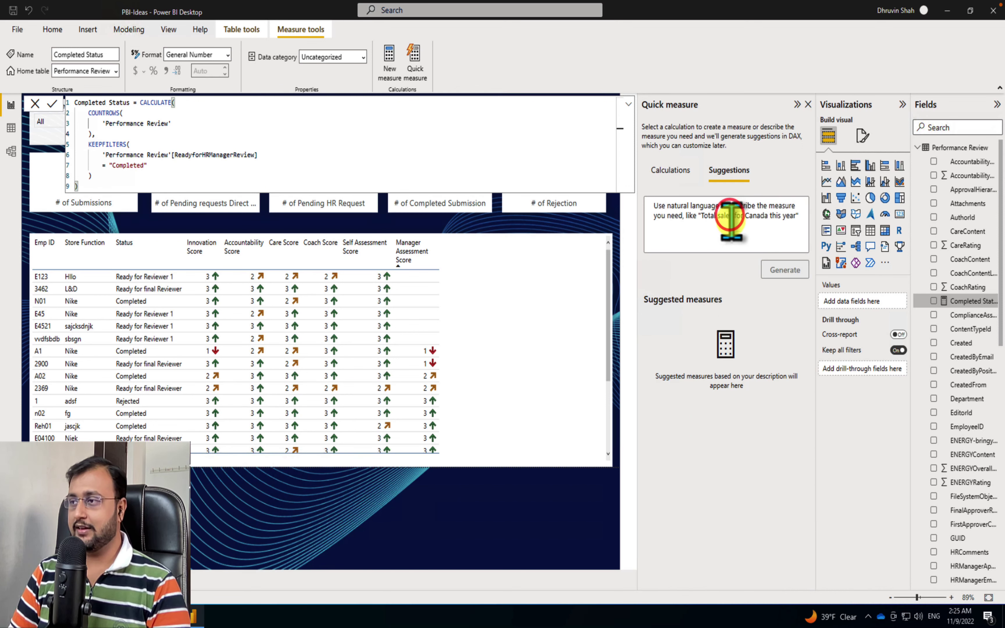
pyautogui.click(727, 216)
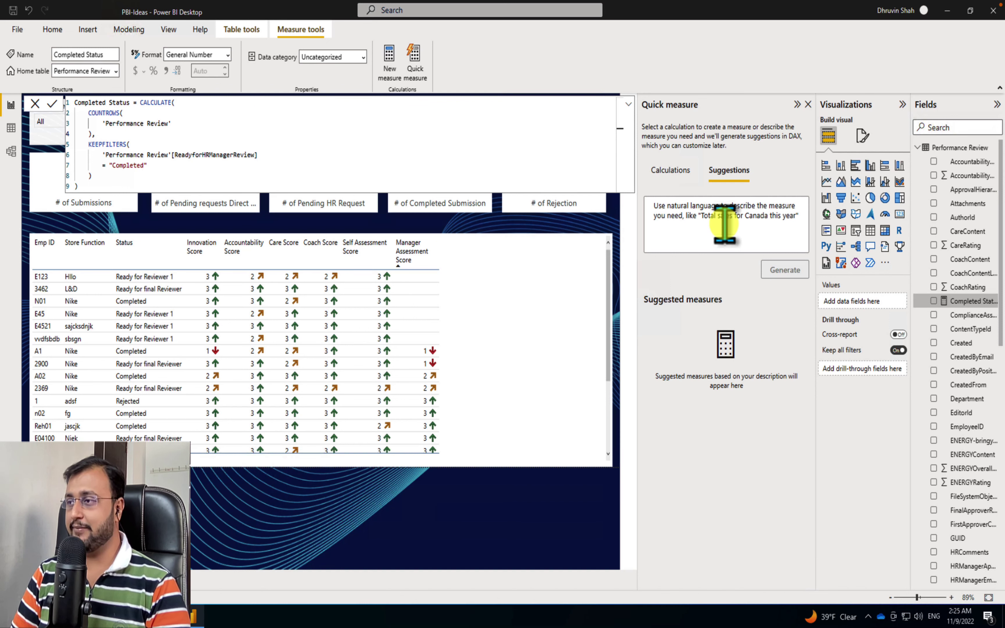
pyautogui.write('aveage of care rating')
pyautogui.click(750, 230)
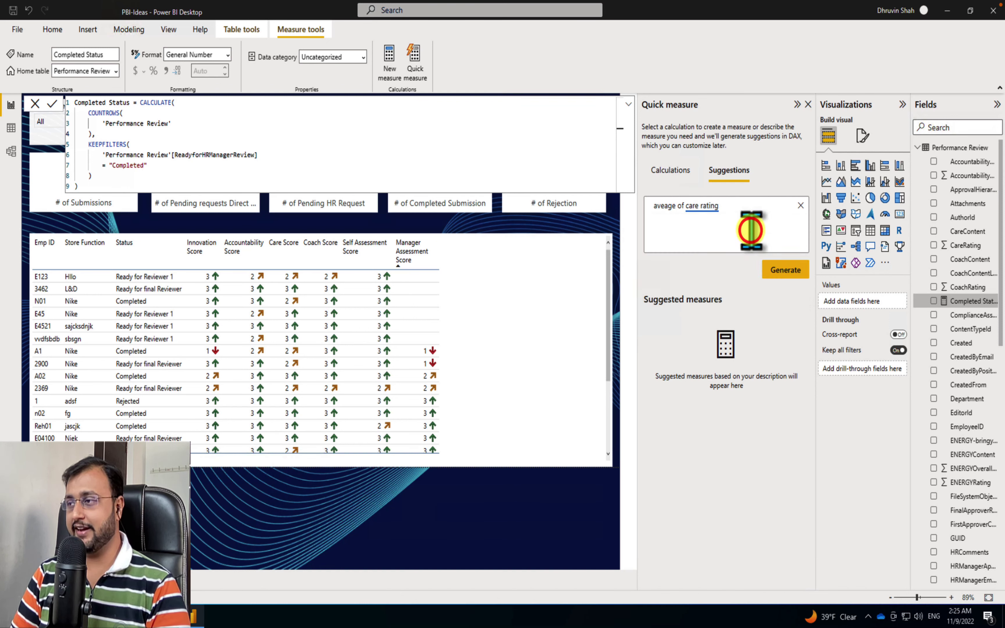
pyautogui.click(785, 270)
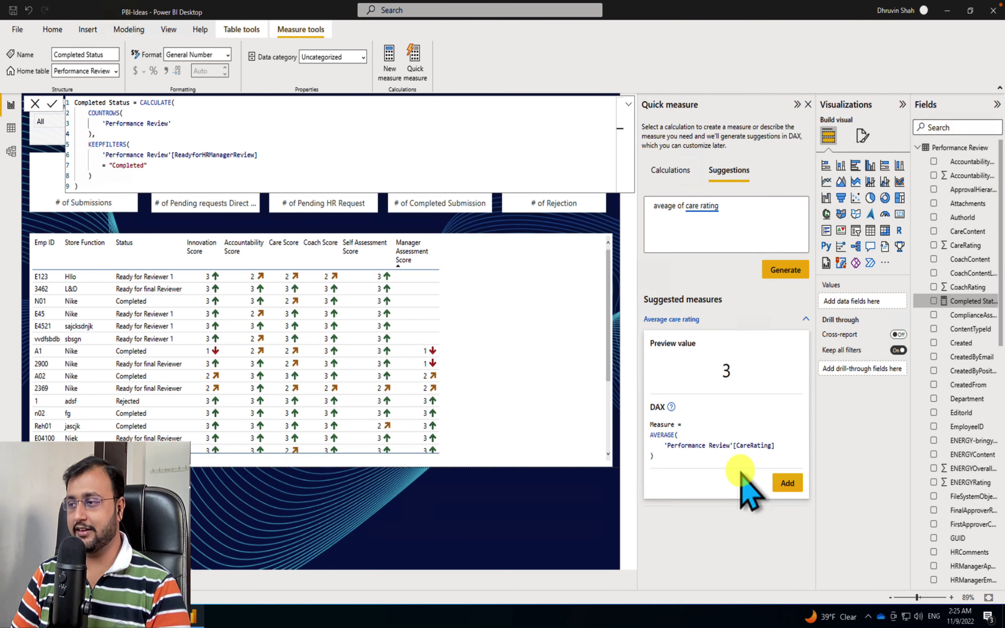
pyautogui.click(766, 216)
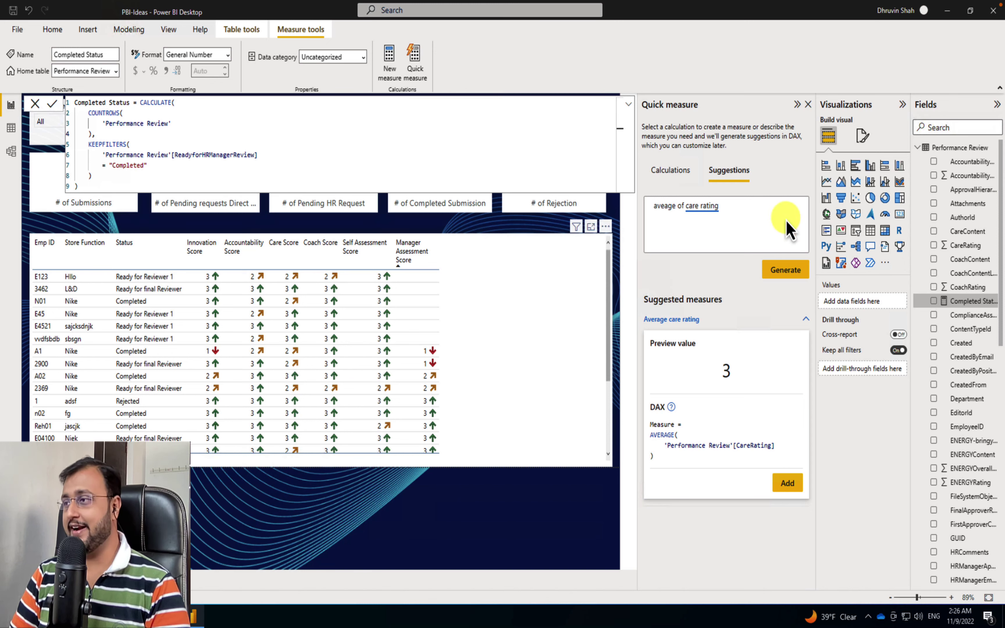
# Step: Preview the IF suggestion: "Very Good" when coach rating is 3, else "Bad", then clear it
pyautogui.click(780, 206)
pyautogui.click(801, 206)
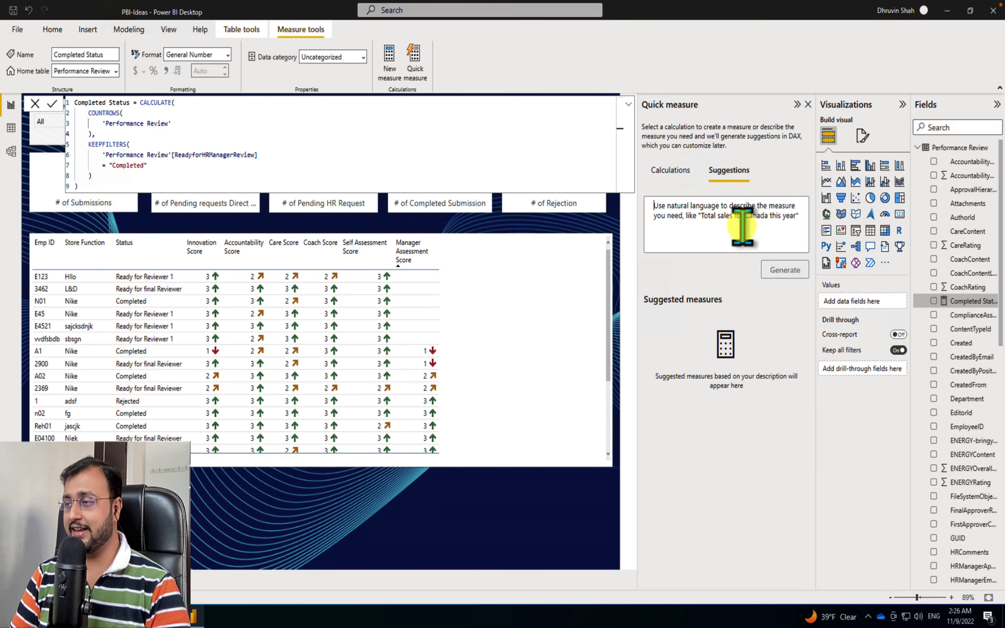
pyautogui.write('If coach rating = 3 return "Very Good" else "Bad"')
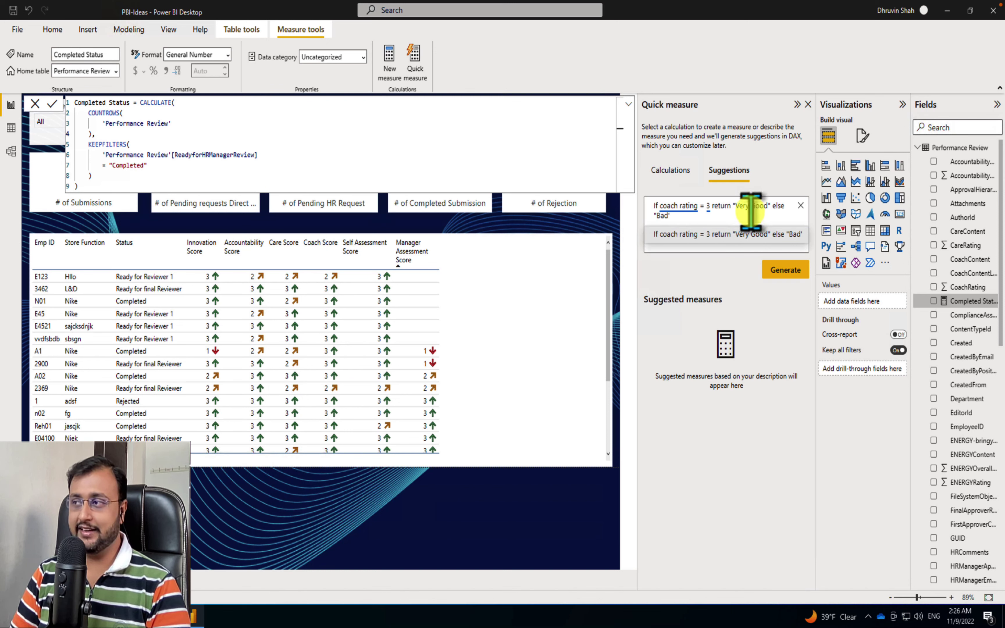
pyautogui.click(785, 269)
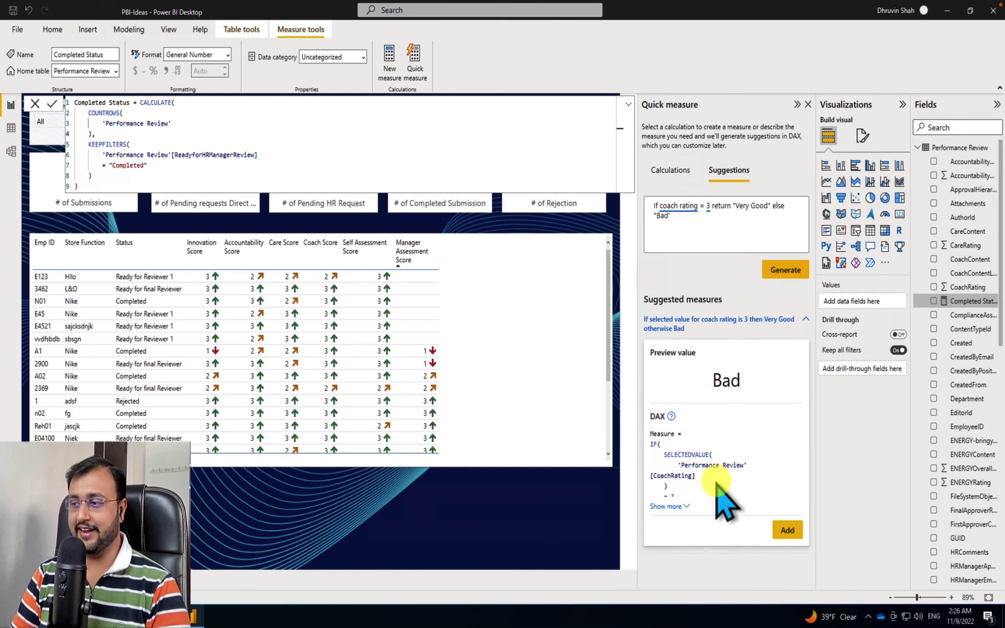
pyautogui.click(681, 505)
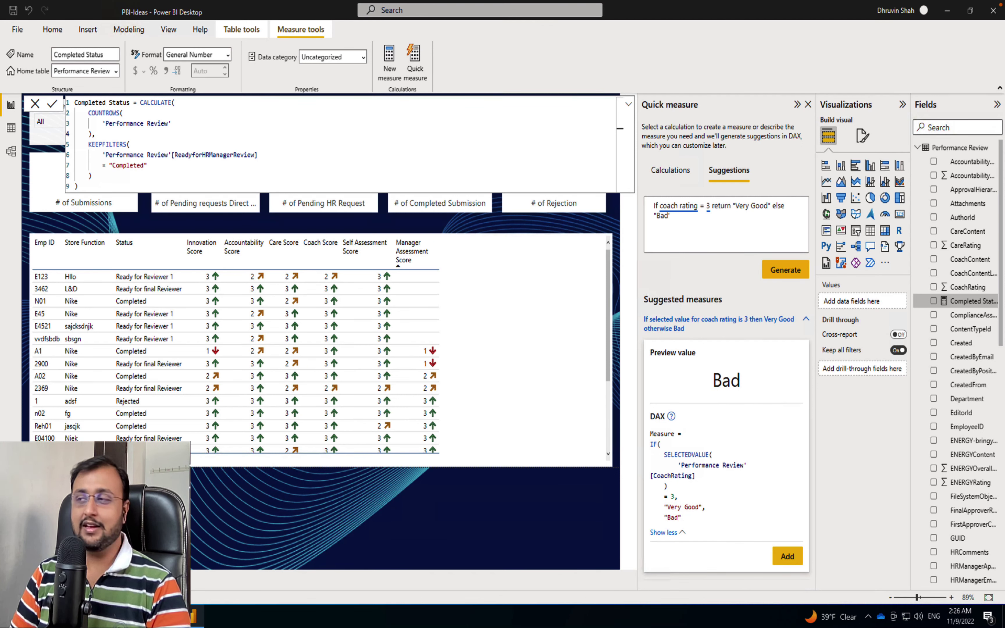
pyautogui.click(740, 217)
pyautogui.click(801, 205)
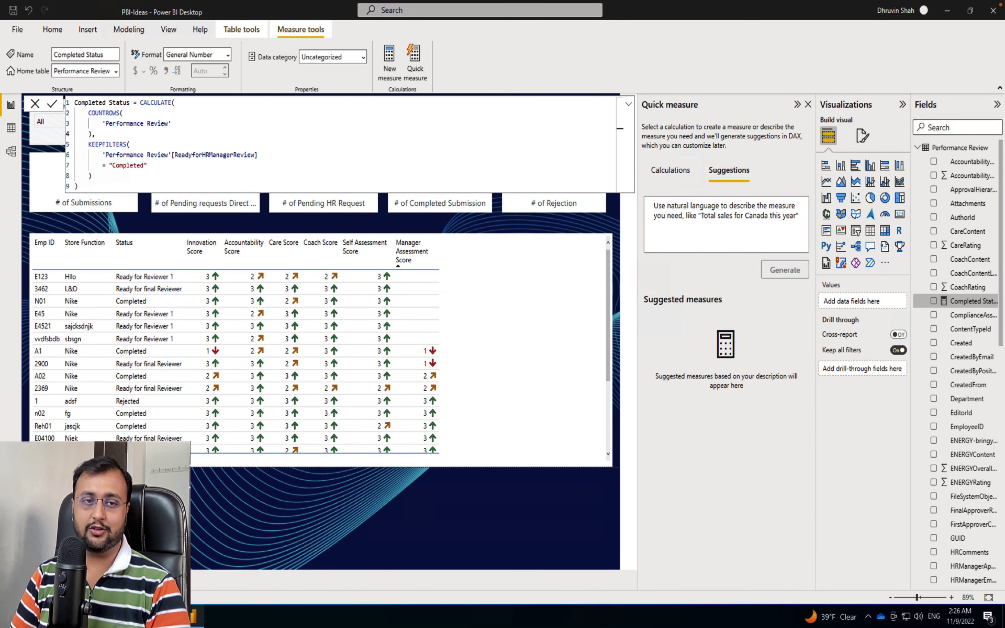
# Step: Describe 'Today's date' in Quick measure, generate it, and add the Measure = TODAY() suggestion
pyautogui.click(743, 222)
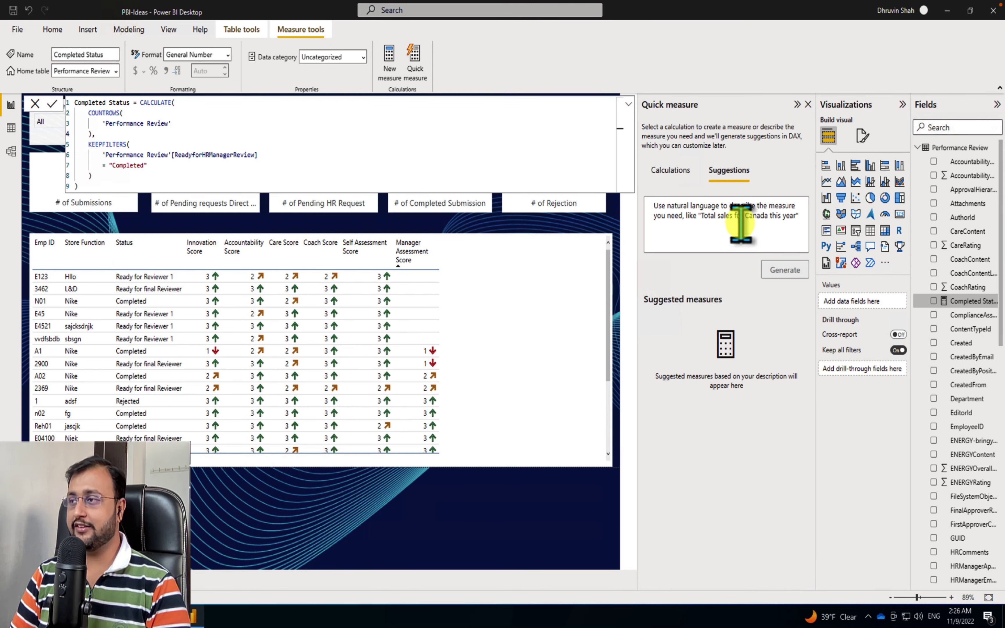
pyautogui.click(732, 218)
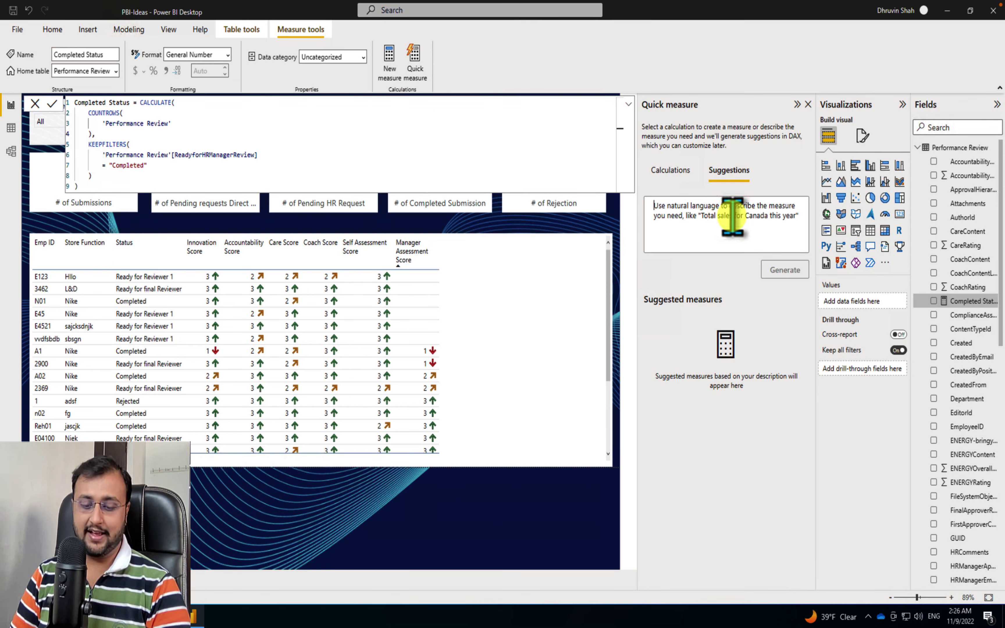
pyautogui.write("Today's date")
pyautogui.click(727, 222)
pyautogui.click(785, 269)
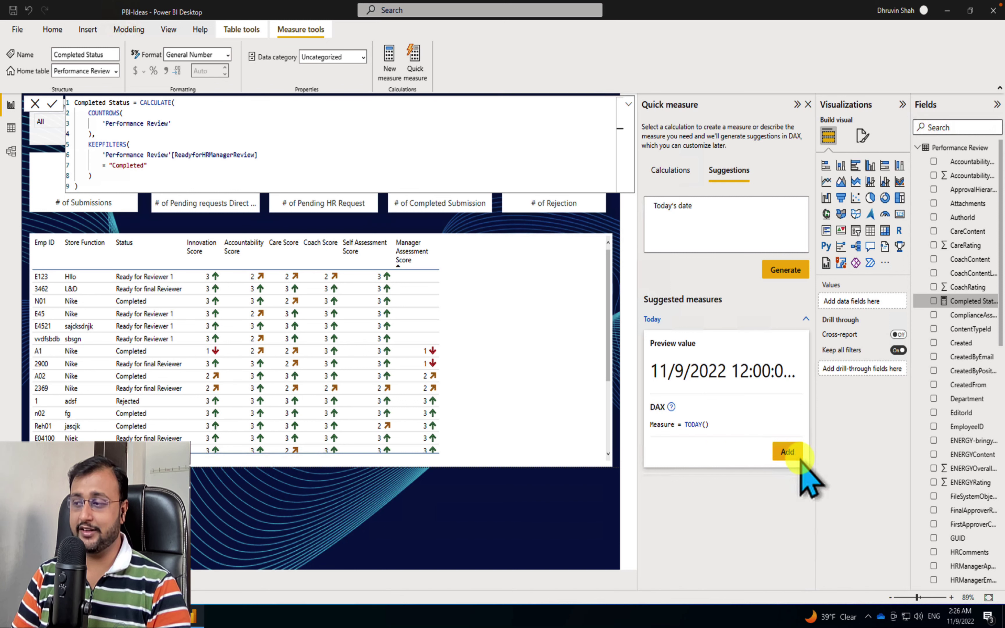
pyautogui.click(781, 453)
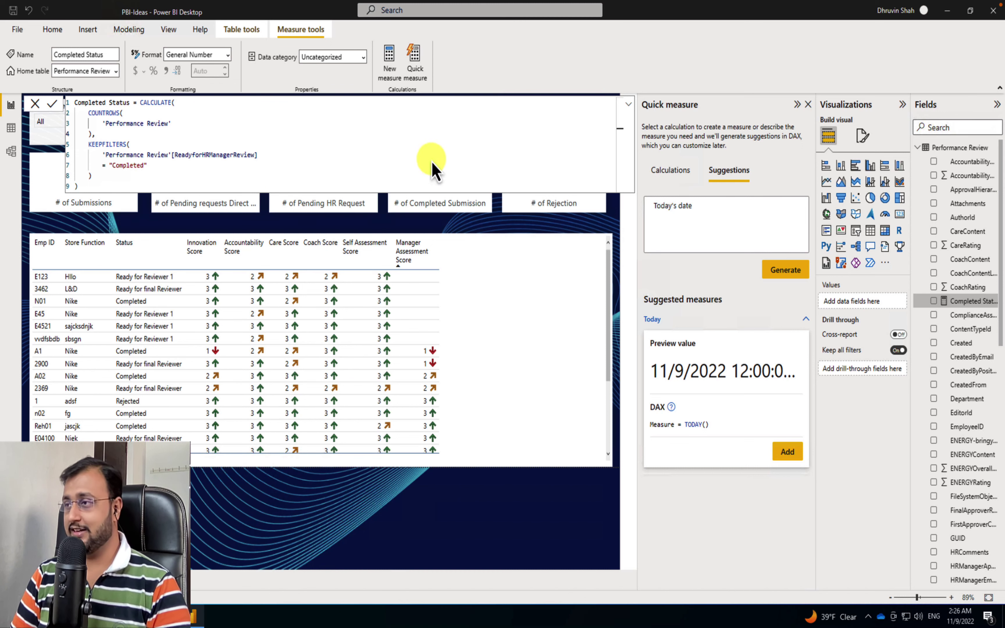
pyautogui.click(730, 209)
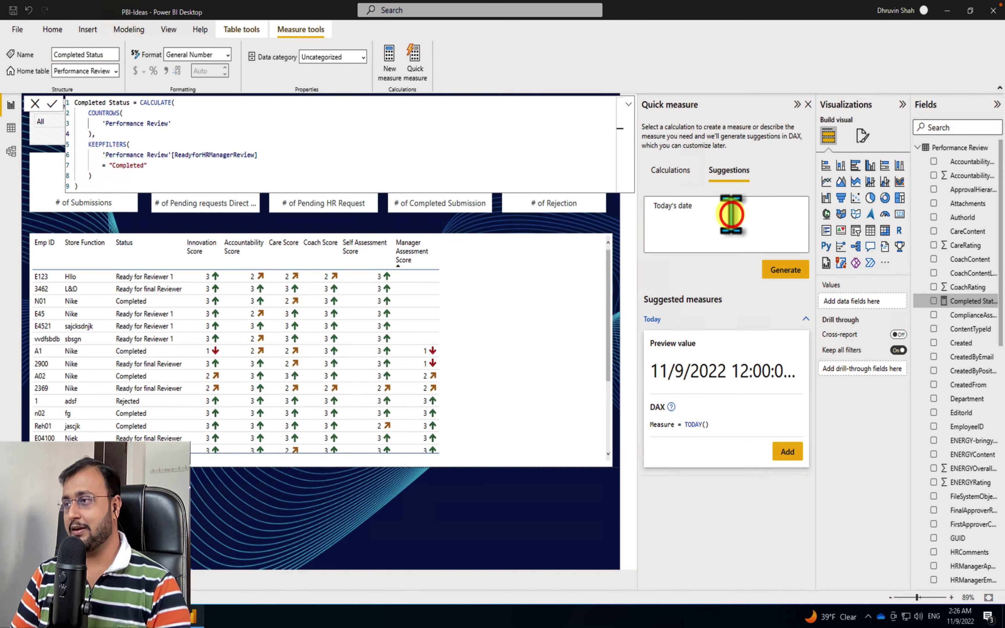
# Step: Replace the prompt with 'Return the current user email' and generate its USERPRINCIPALNAME() measure
pyautogui.click(800, 205)
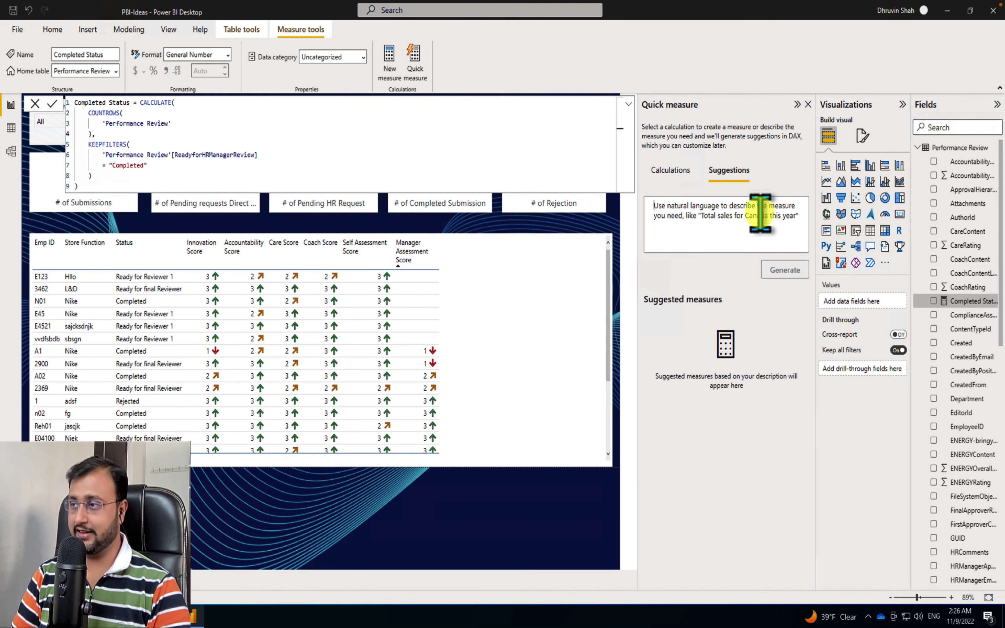
pyautogui.click(773, 218)
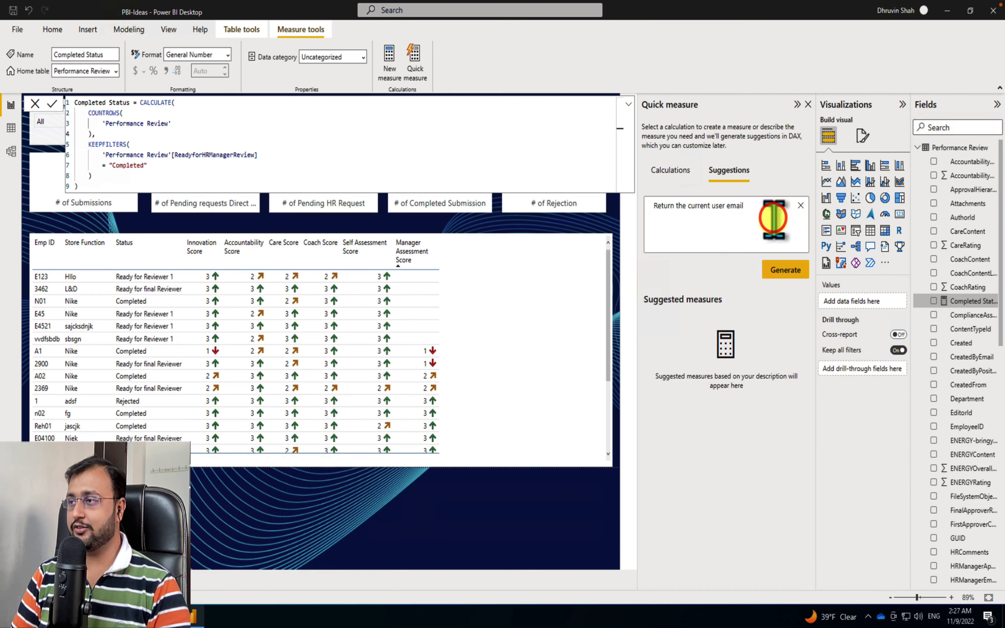
pyautogui.click(794, 270)
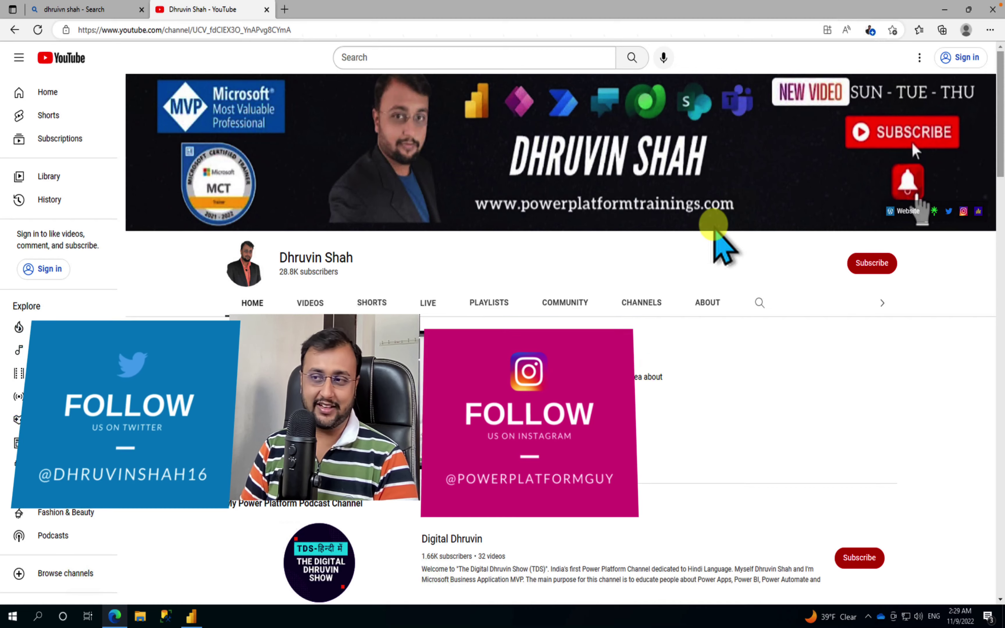
# Step: Show the channel's VIDEOS tab with its latest uploads
pyautogui.click(311, 302)
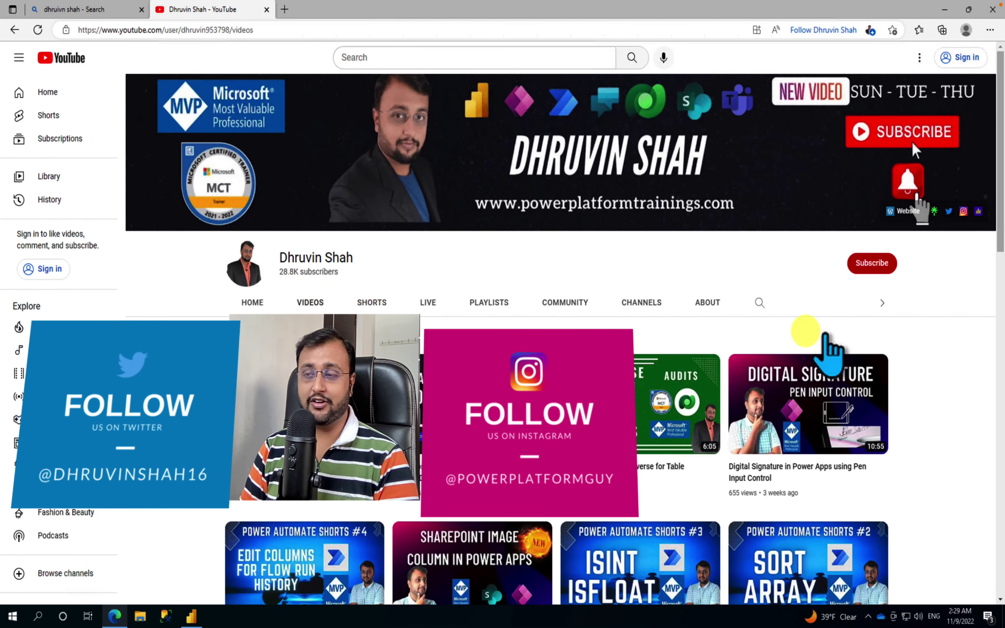